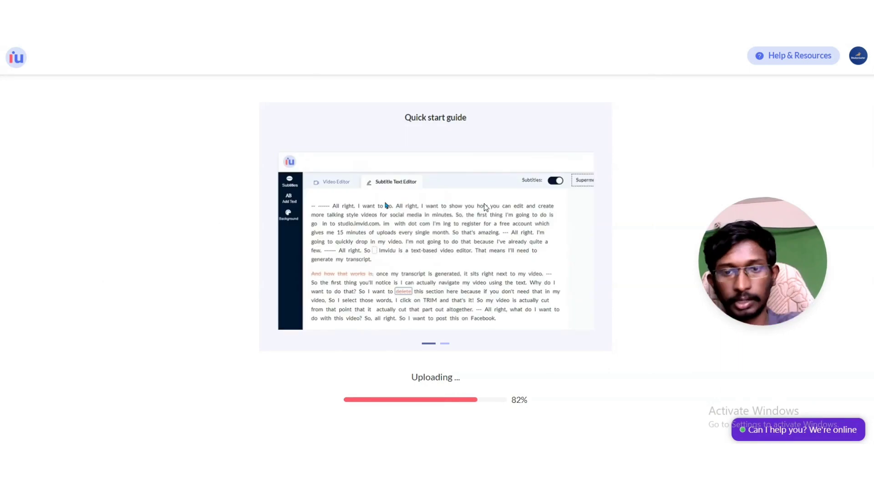
drag(788, 252, 790, 294)
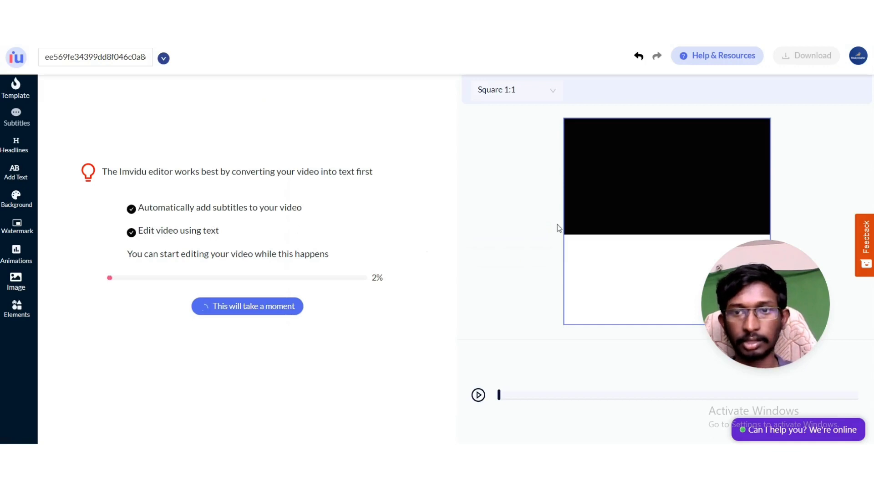
drag(724, 298, 597, 377)
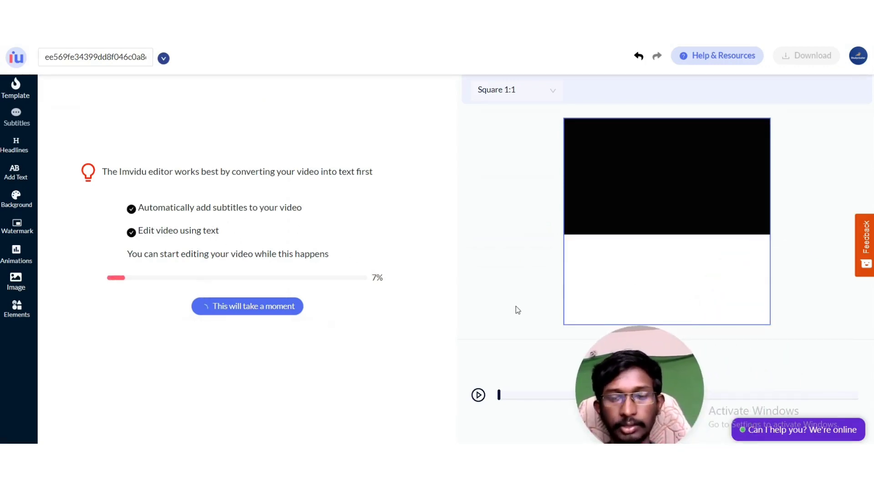
drag(660, 382, 669, 354)
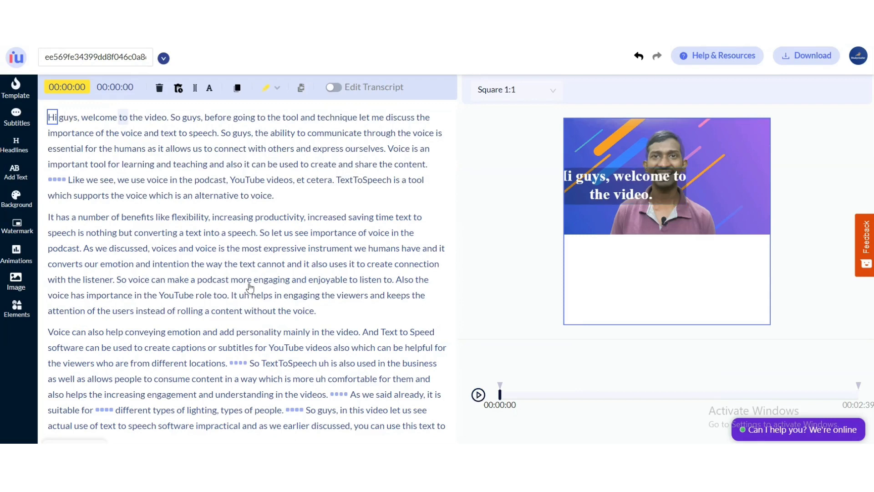
Review the generated transcript by scrolling through it and playing parts of the video preview.
scroll(163, 212, down, 3)
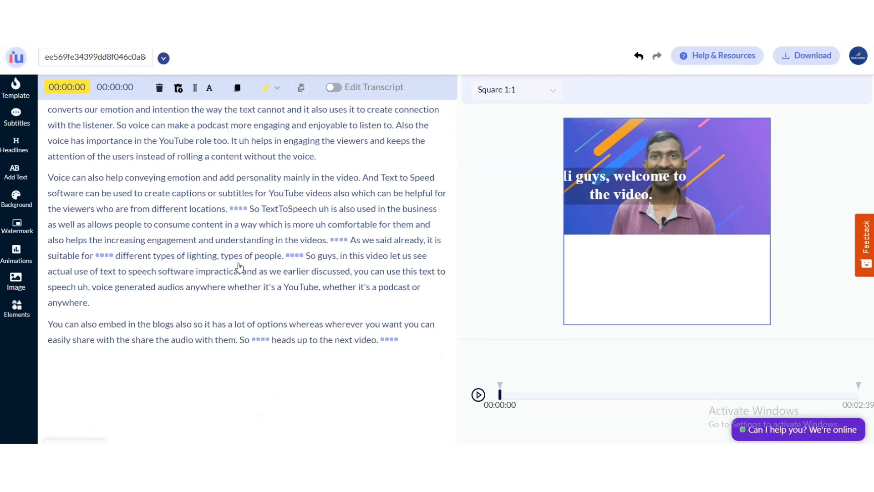
scroll(232, 276, down, 1)
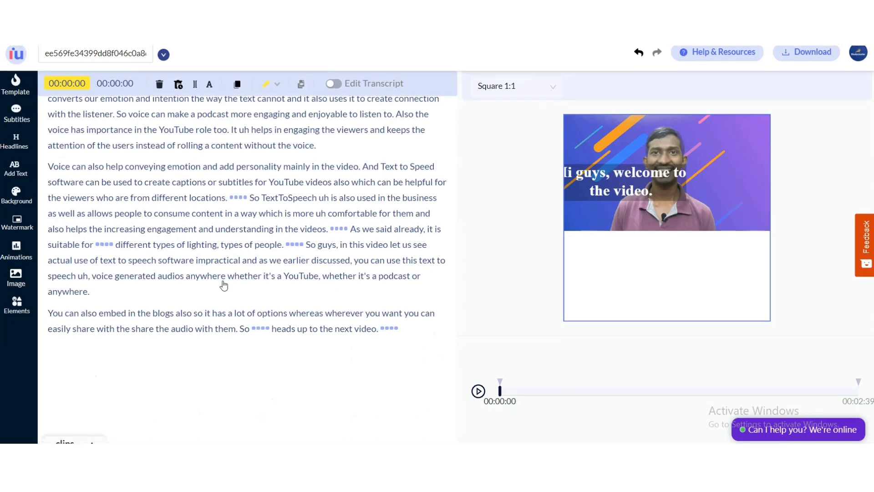
scroll(224, 285, up, 1)
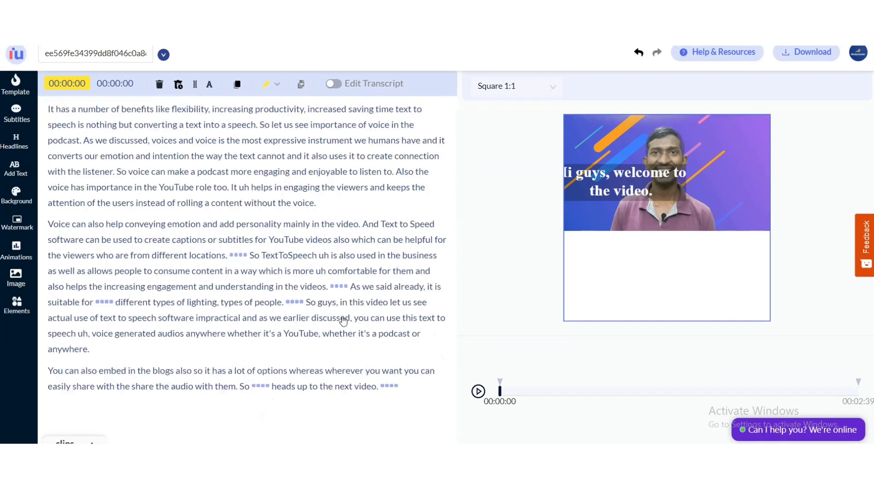
scroll(343, 321, up, 2)
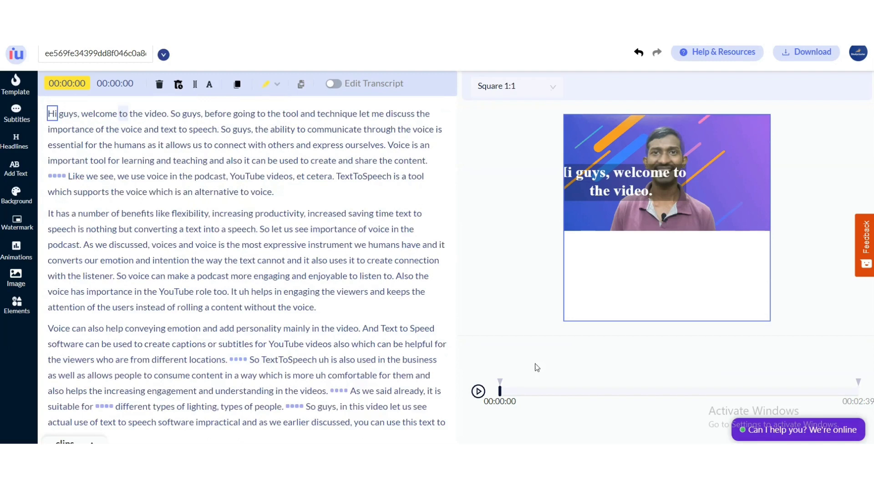
click(485, 394)
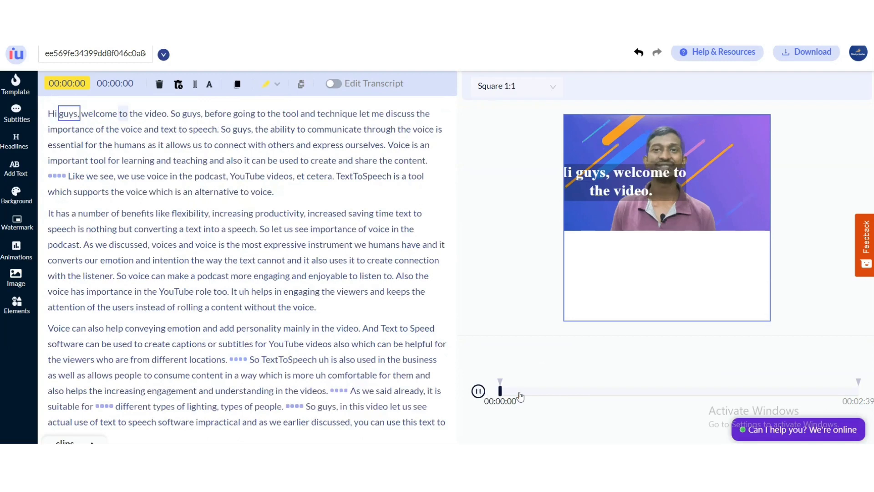
click(485, 392)
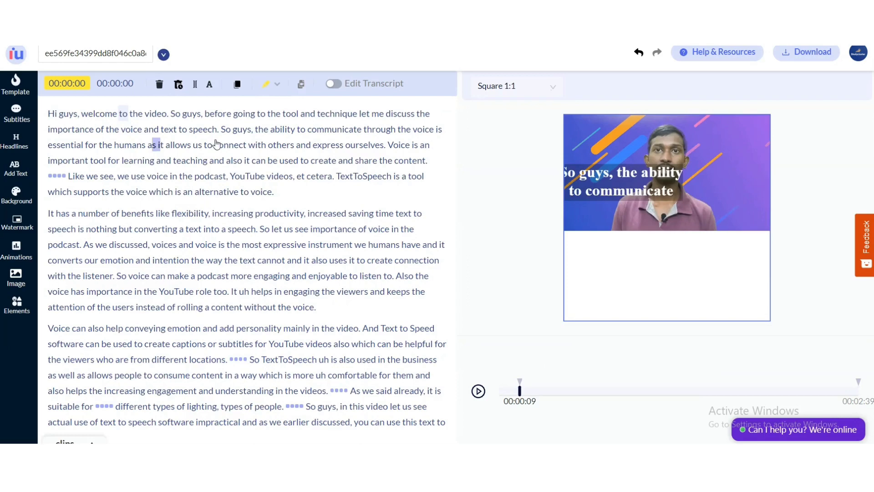
drag(217, 144, 225, 158)
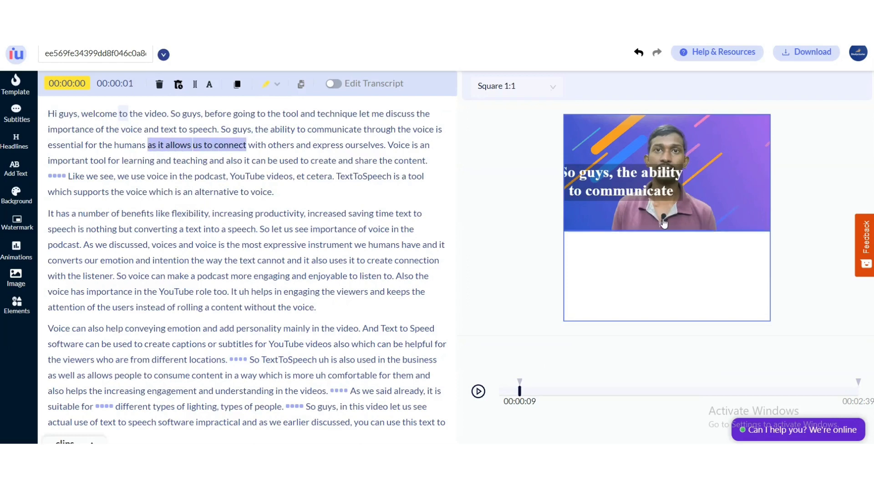
click(268, 215)
scroll(279, 295, down, 4)
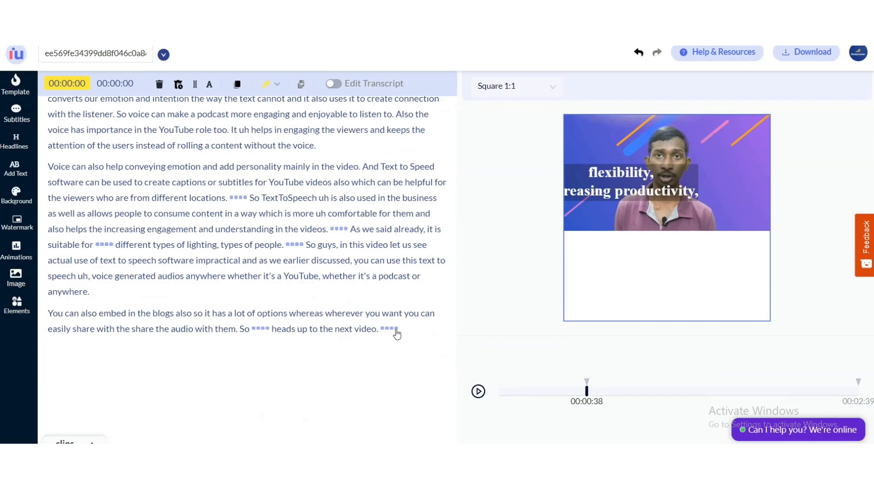
scroll(265, 344, up, 3)
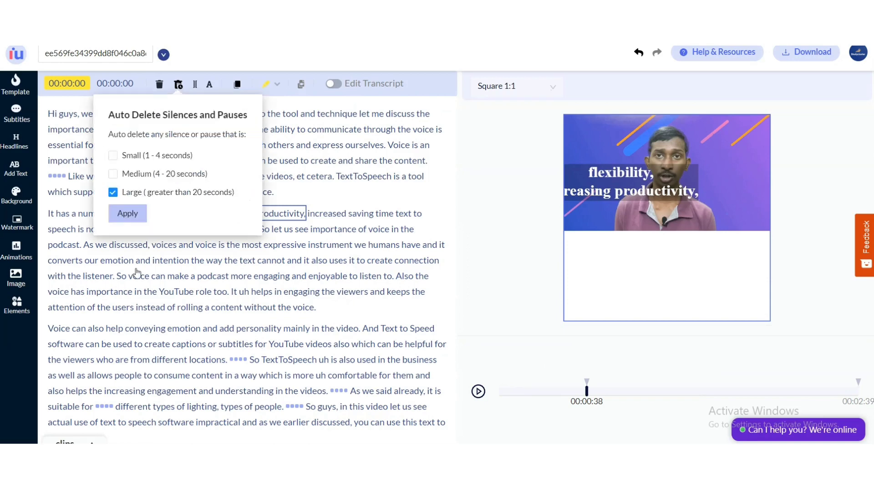
Apply automatic deletion of large silences and pauses greater than 20 seconds, then confirm.
click(114, 212)
click(135, 224)
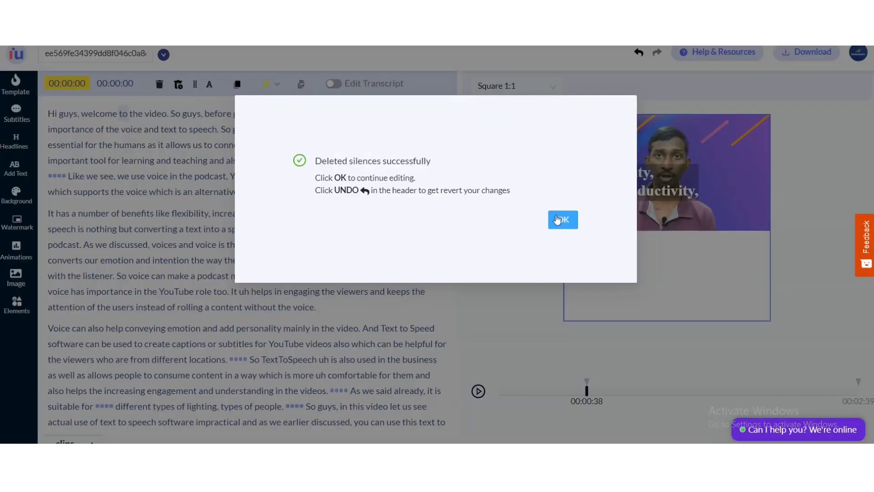
click(562, 219)
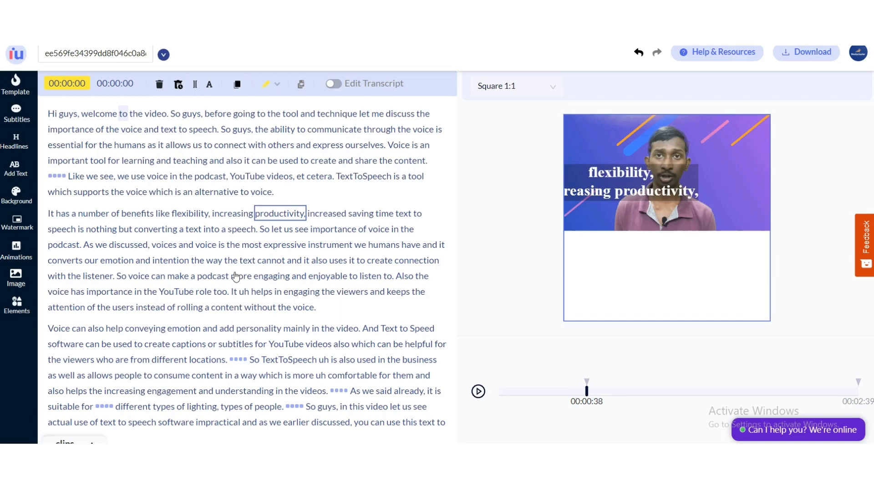
Delete the phrase "welcome to the video." from the opening sentence of the transcript.
click(50, 118)
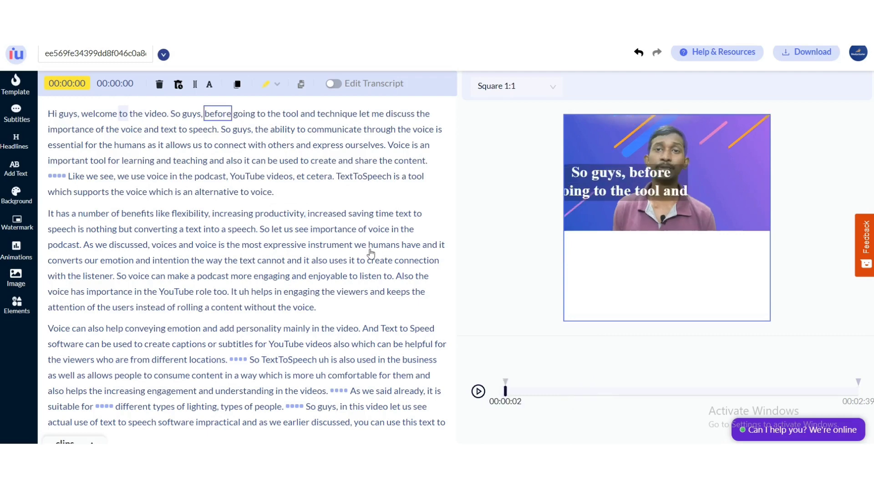
click(108, 177)
drag(89, 118, 167, 113)
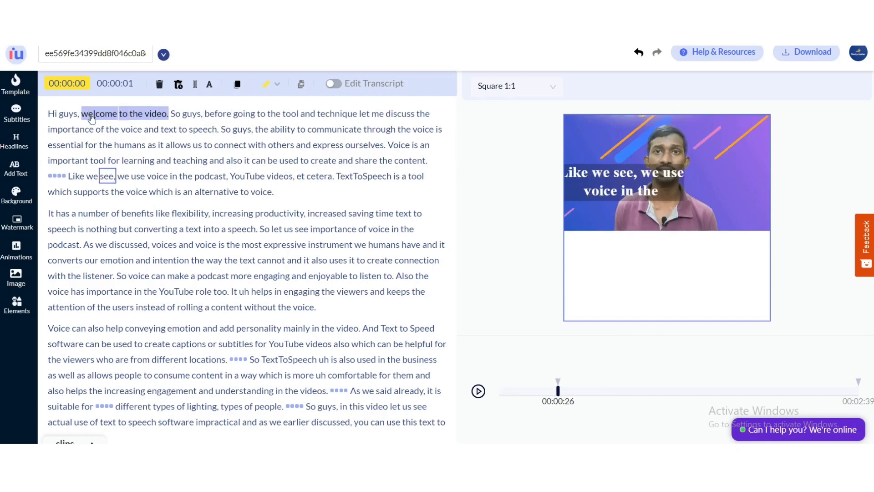
key(Delete)
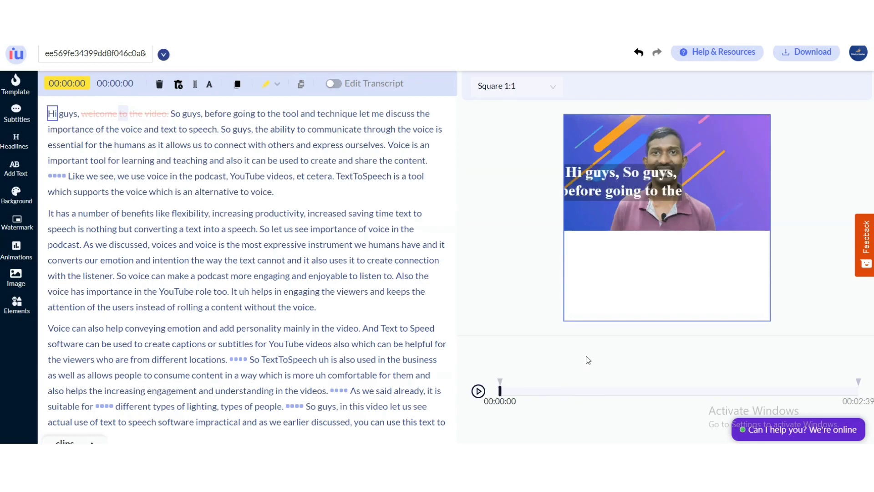
Delete the passage from "YouTube videos, et cetera." to "an alternative to voice." in the first paragraph.
click(478, 391)
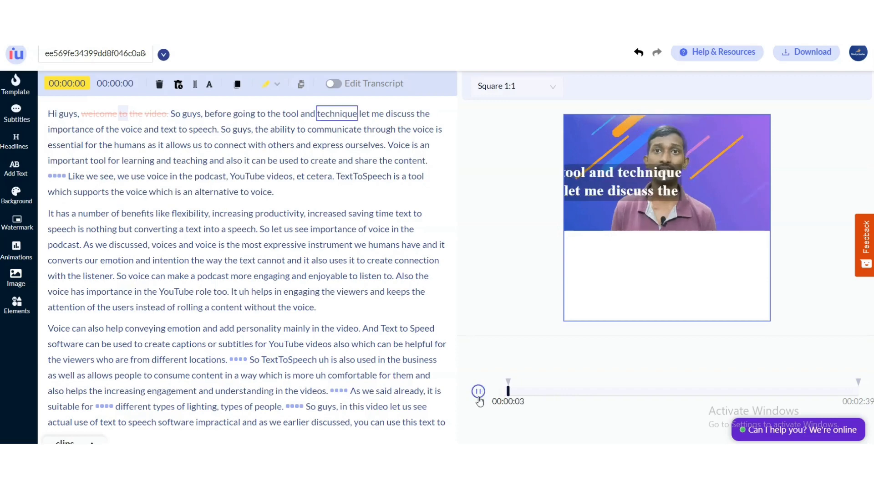
click(479, 396)
drag(234, 176, 309, 199)
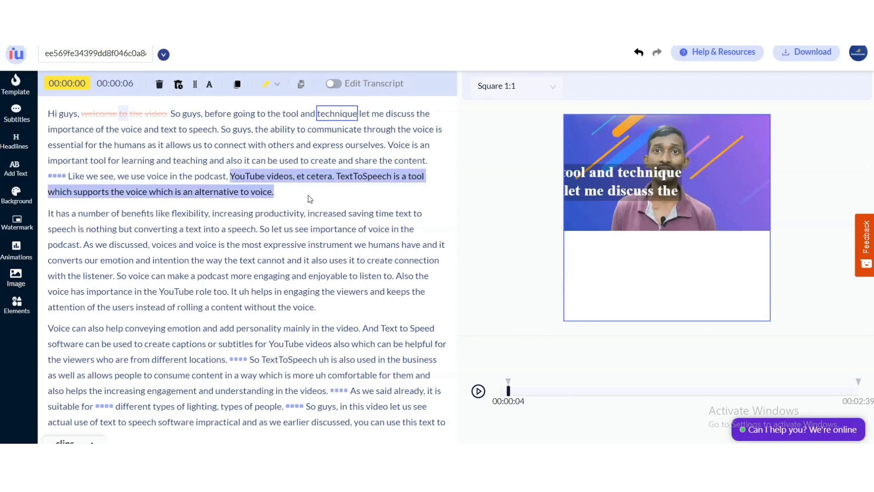
click(159, 84)
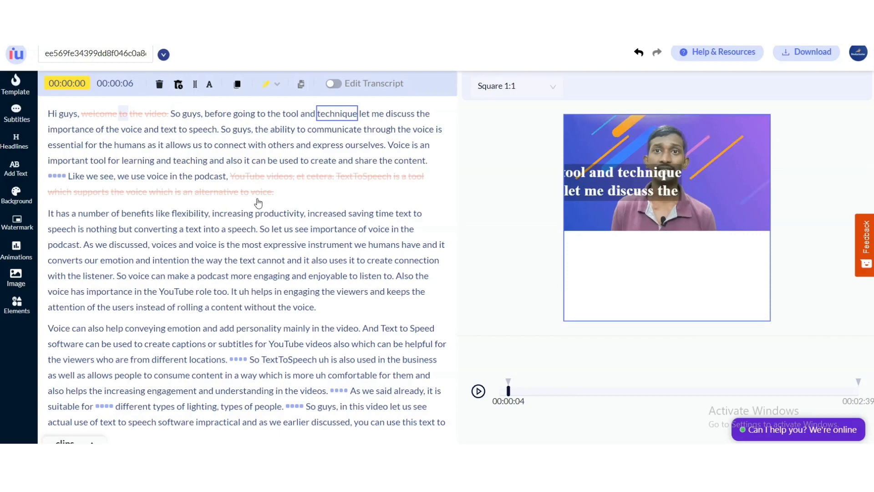
Play the edited video from several transcript words to check the cuts.
click(84, 188)
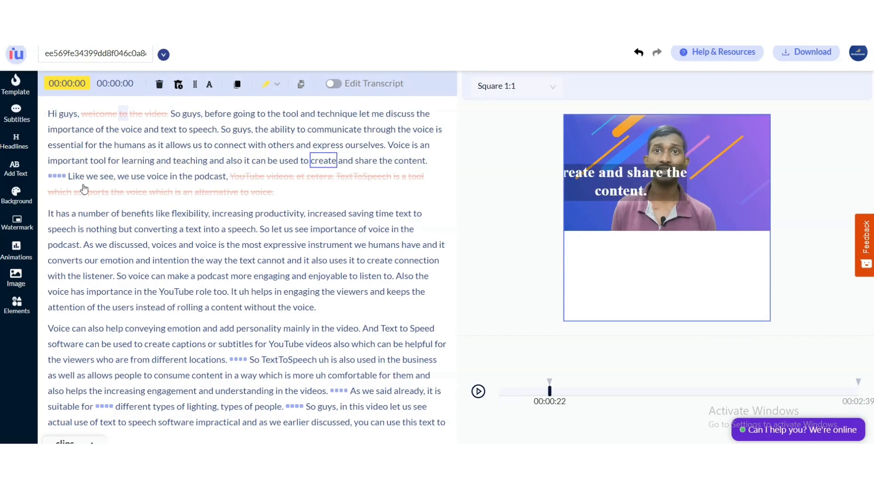
click(403, 160)
click(479, 392)
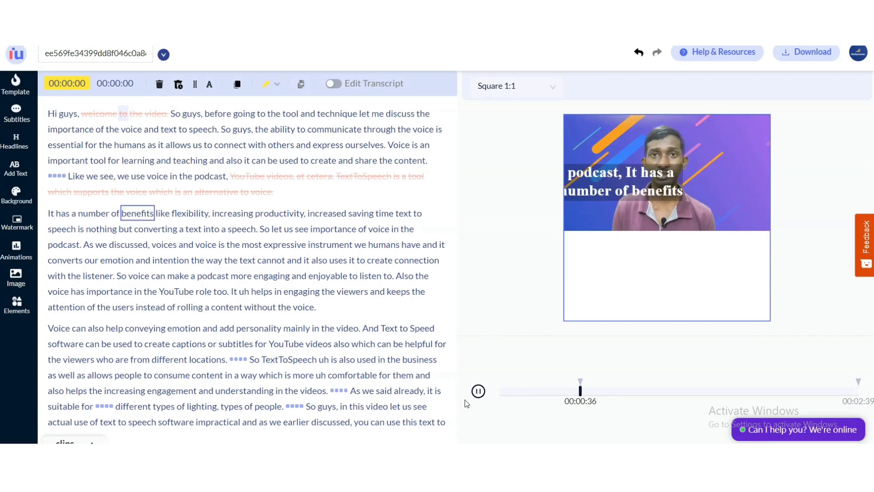
click(478, 391)
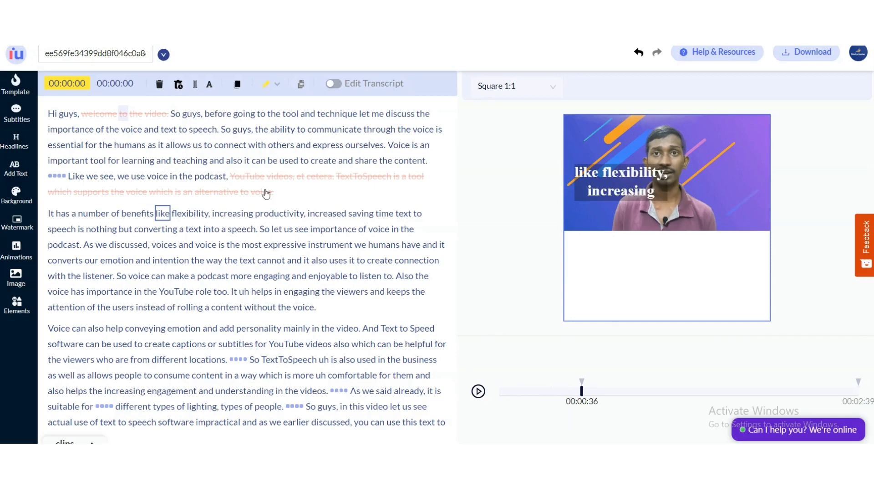
click(52, 114)
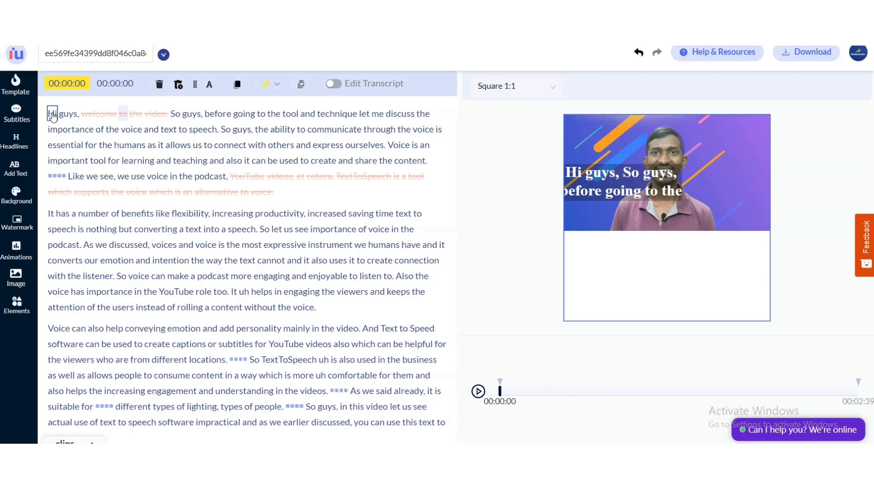
click(252, 176)
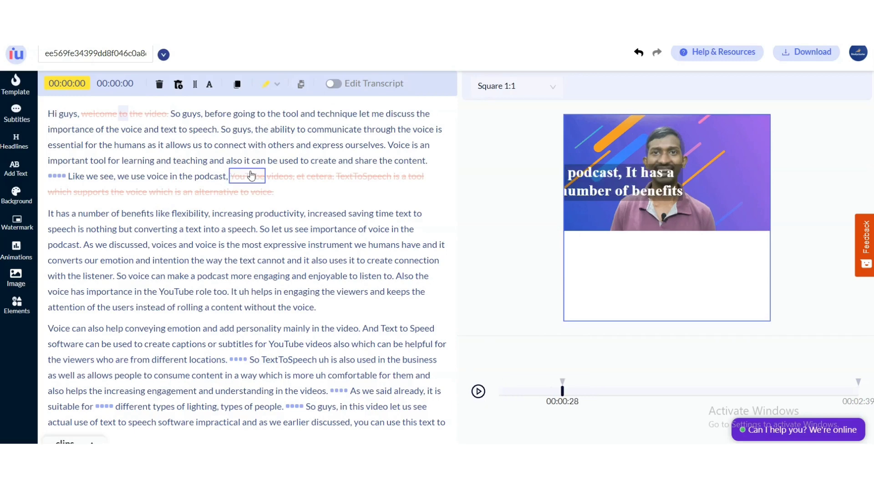
click(256, 144)
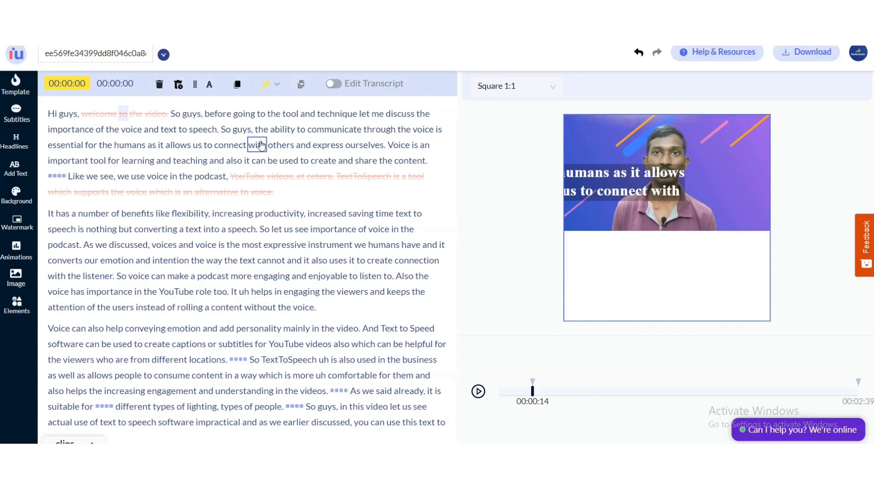
Turn on transcript editing and insert "the" after "connect with" in the first paragraph.
double_click(260, 145)
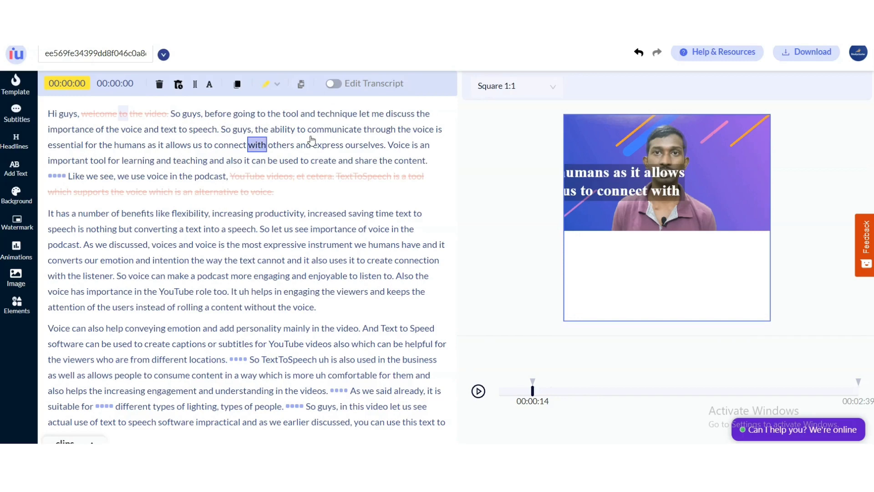
click(334, 84)
click(258, 160)
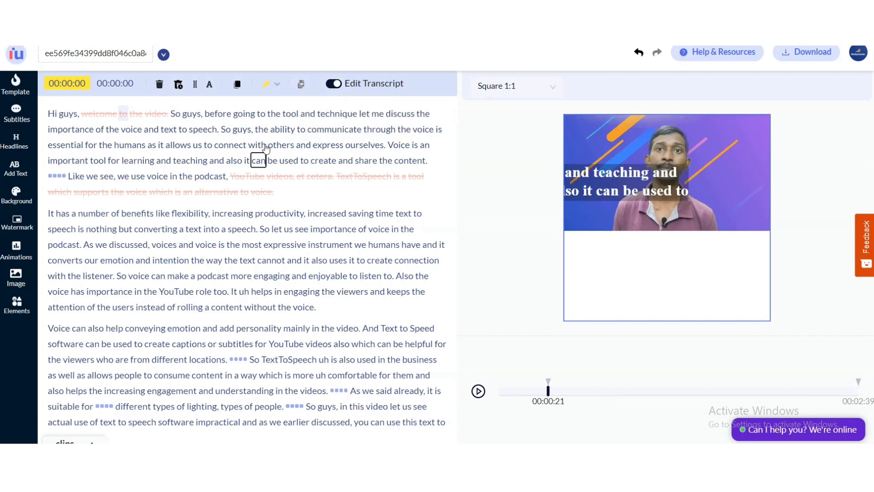
click(263, 145)
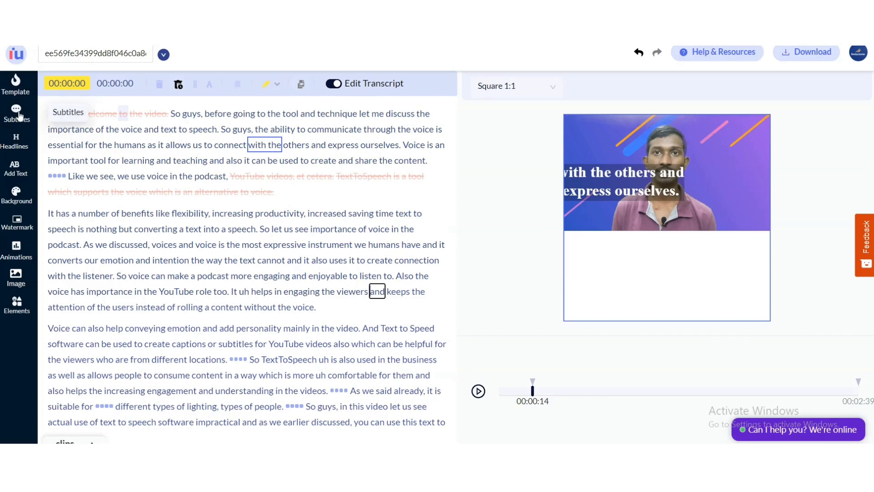
Open the templates panel and resize the canvas to Widescreen 16:9.
click(19, 93)
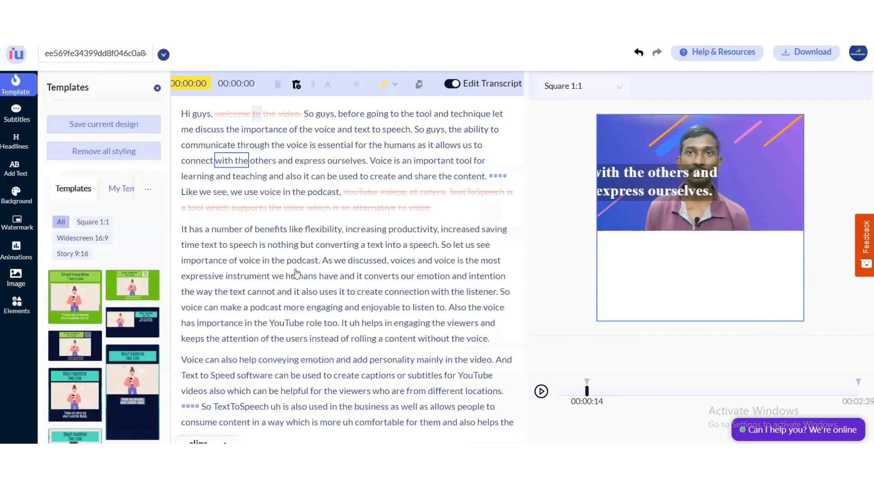
click(583, 94)
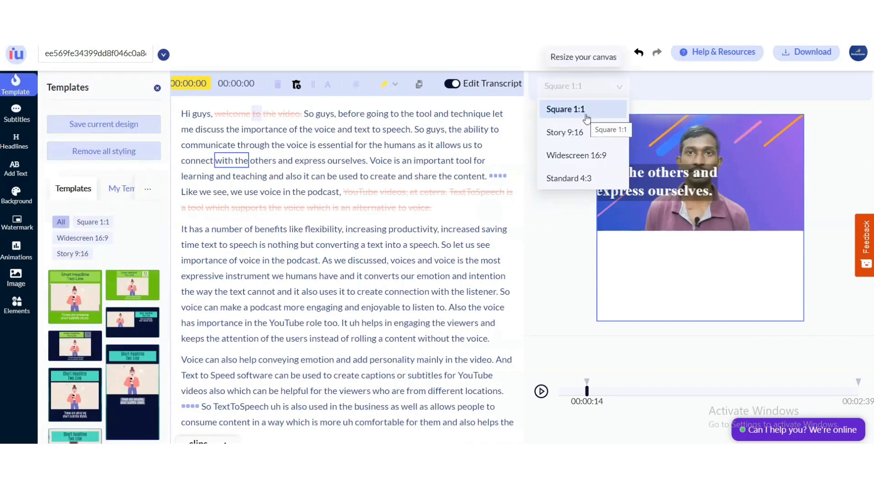
click(609, 156)
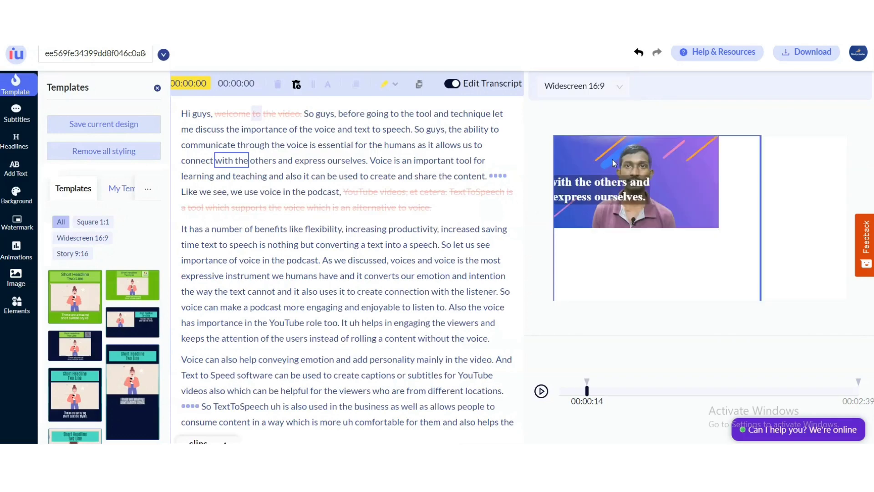
click(594, 102)
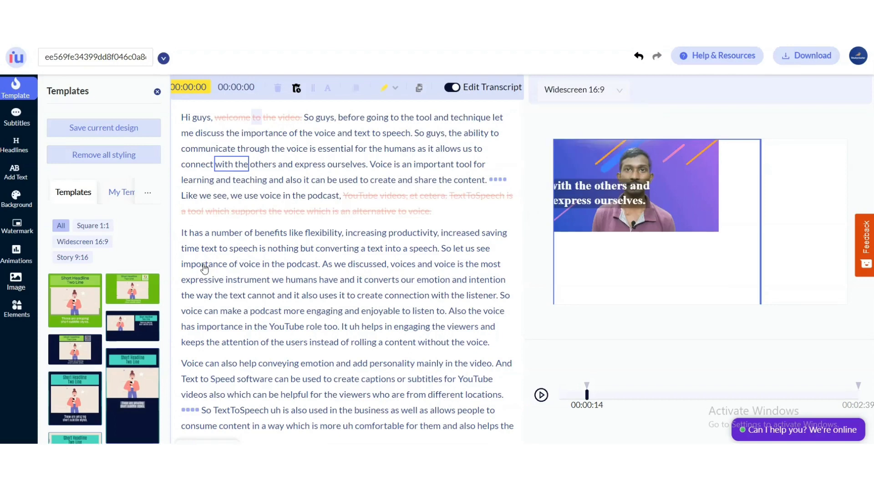
Filter the templates to Widescreen 16:9, apply the orange widescreen template, and preview the result.
scroll(165, 320, down, 2)
scroll(165, 320, up, 1)
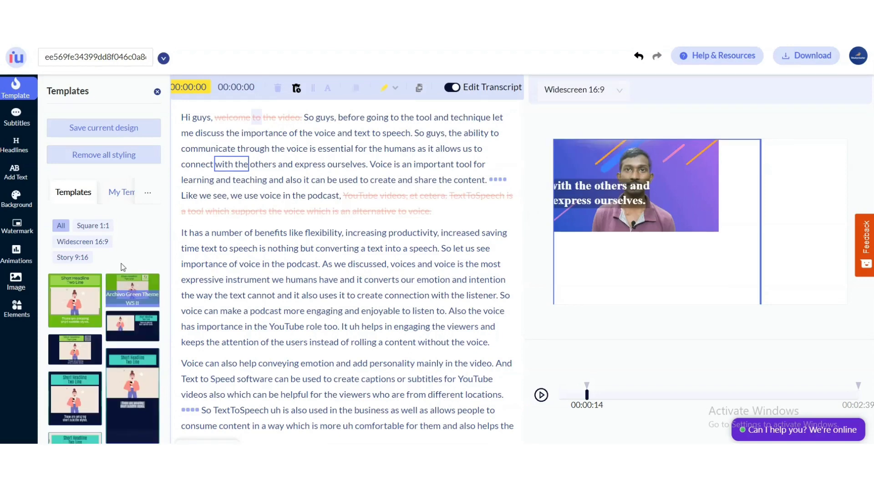
scroll(121, 263, down, 1)
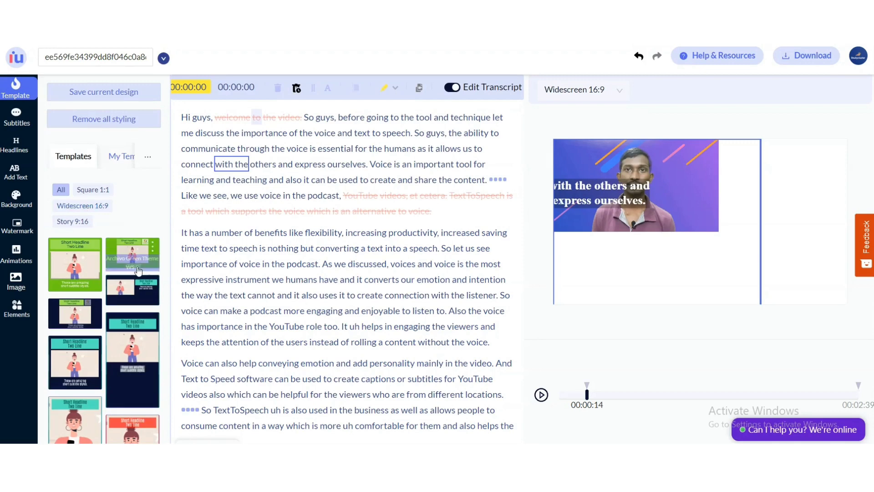
click(72, 206)
scroll(133, 337, down, 1)
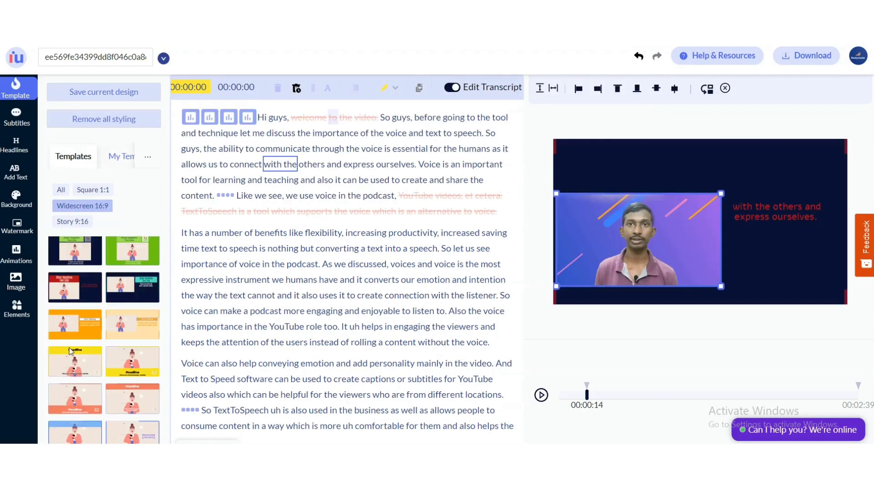
scroll(72, 337, down, 1)
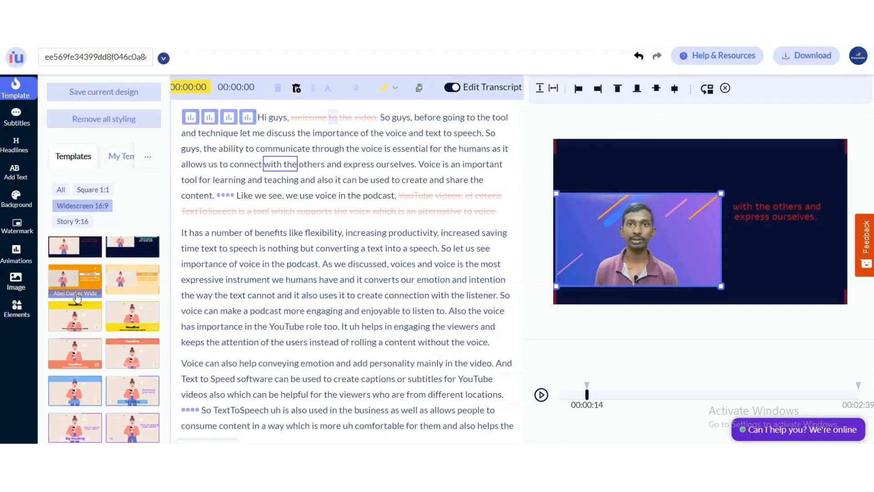
click(79, 287)
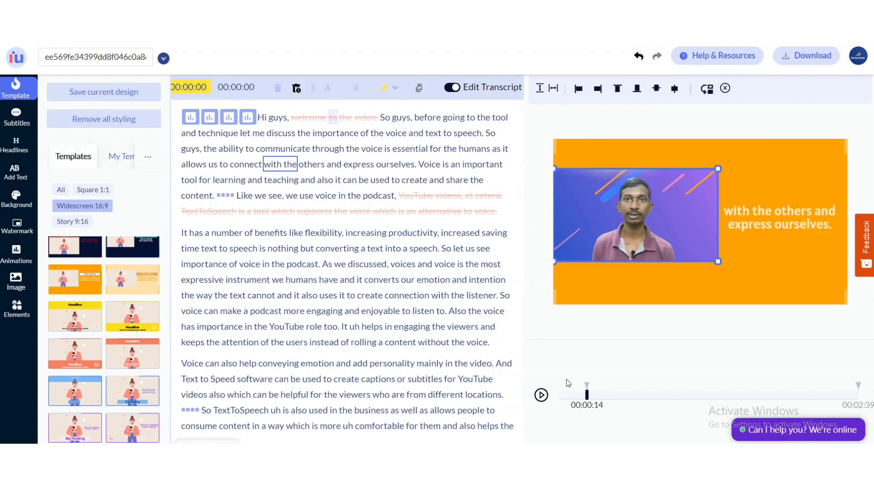
click(540, 395)
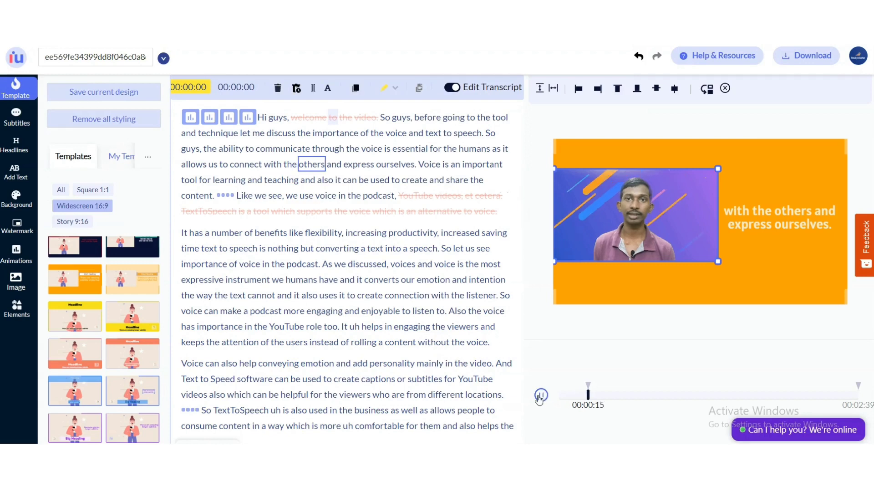
click(540, 395)
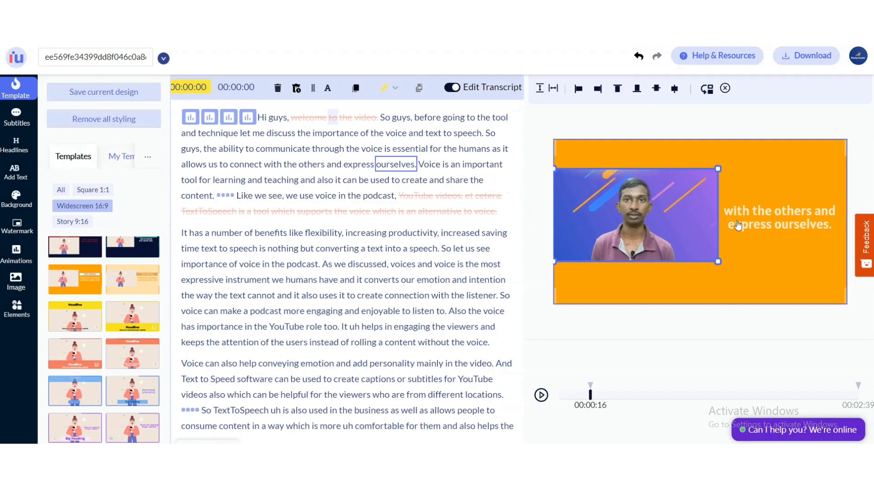
click(16, 116)
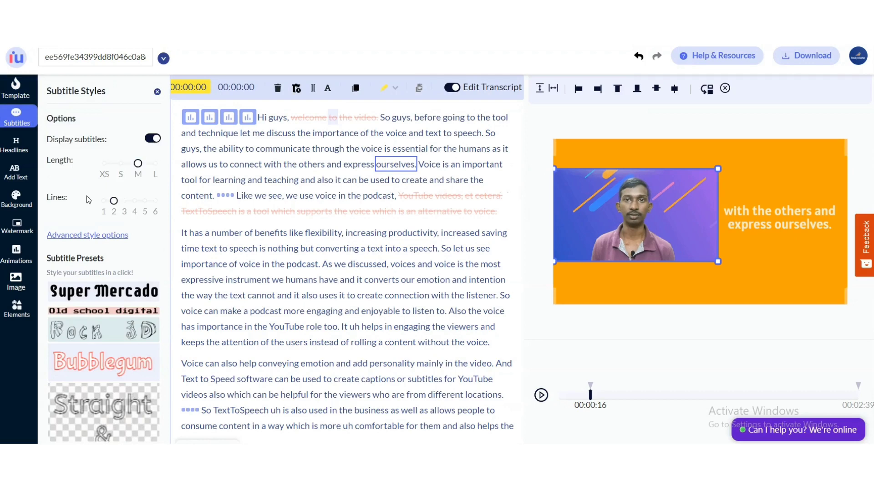
click(105, 175)
click(122, 175)
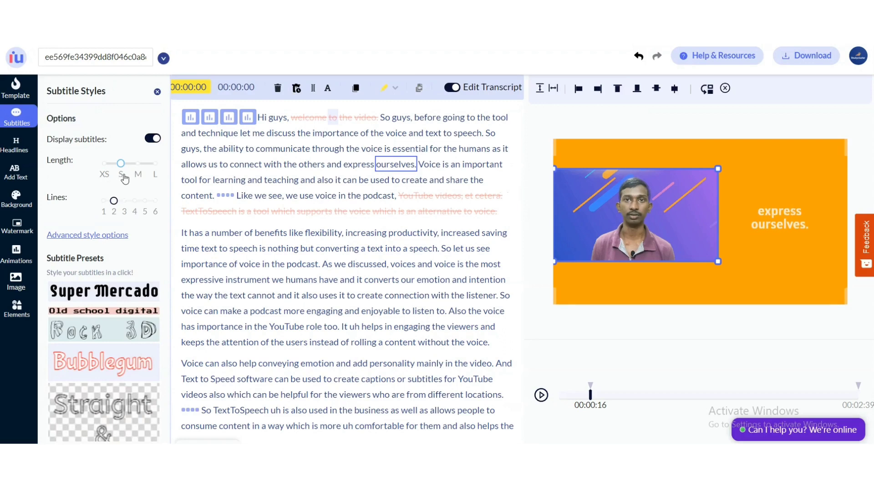
click(136, 176)
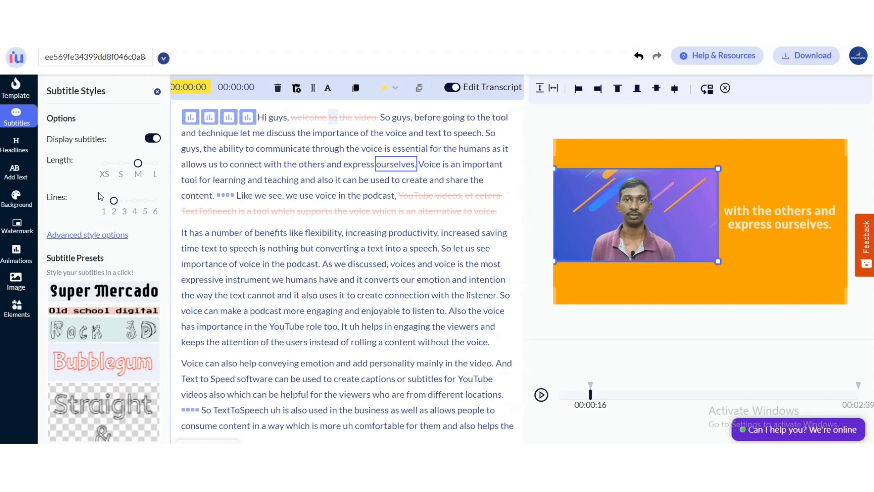
click(123, 218)
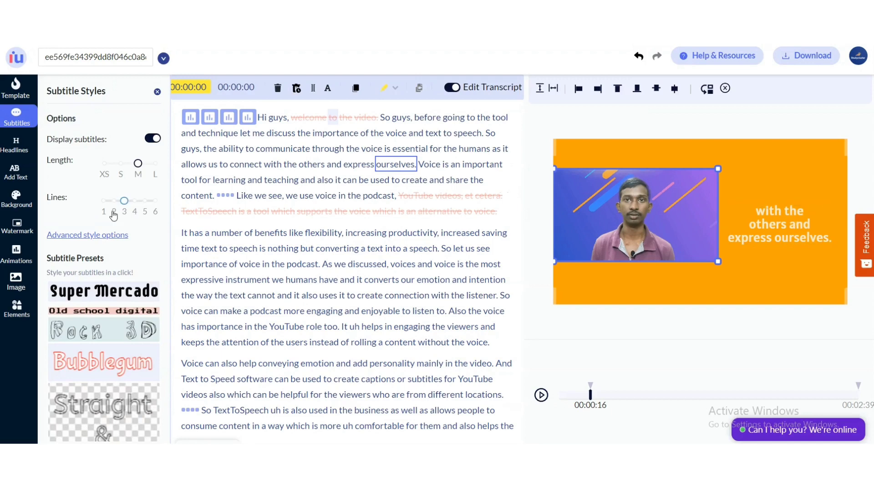
click(113, 212)
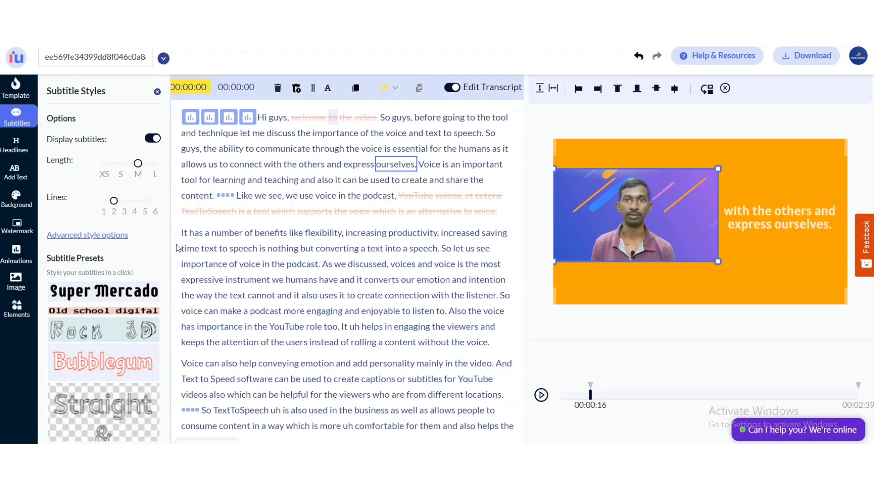
Apply the Super Mercado subtitle preset and preview the styled subtitles.
scroll(157, 271, down, 3)
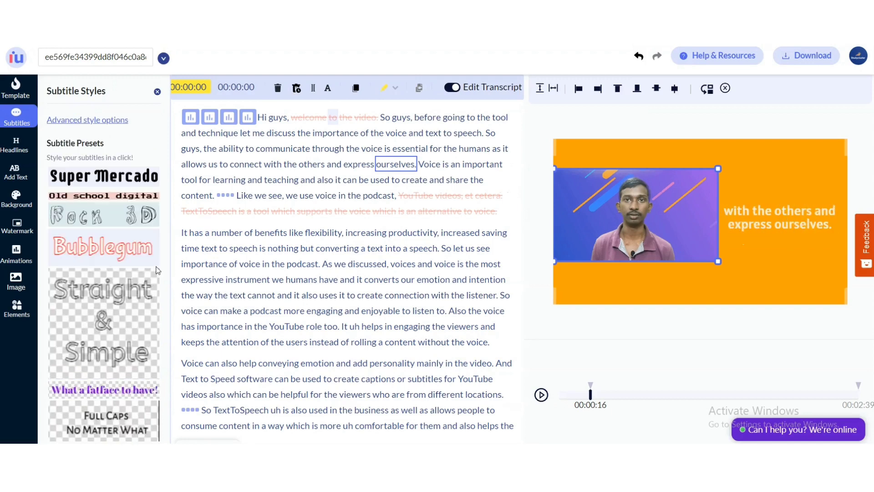
click(121, 183)
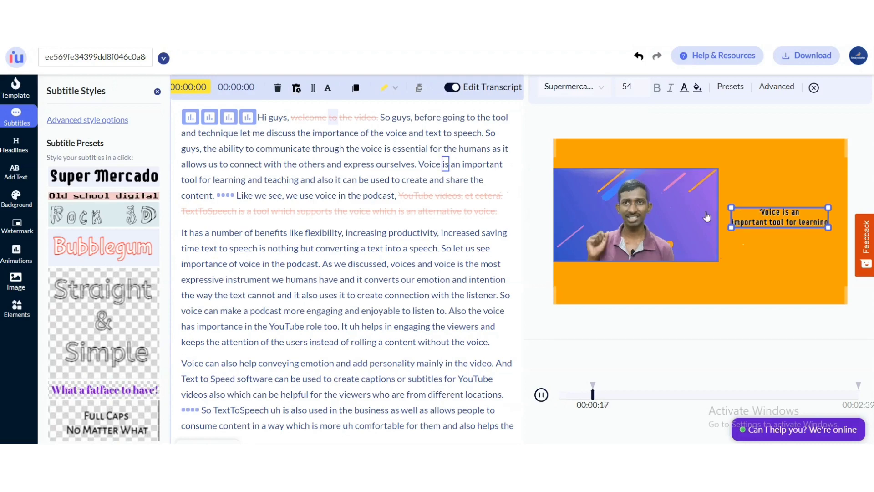
click(544, 394)
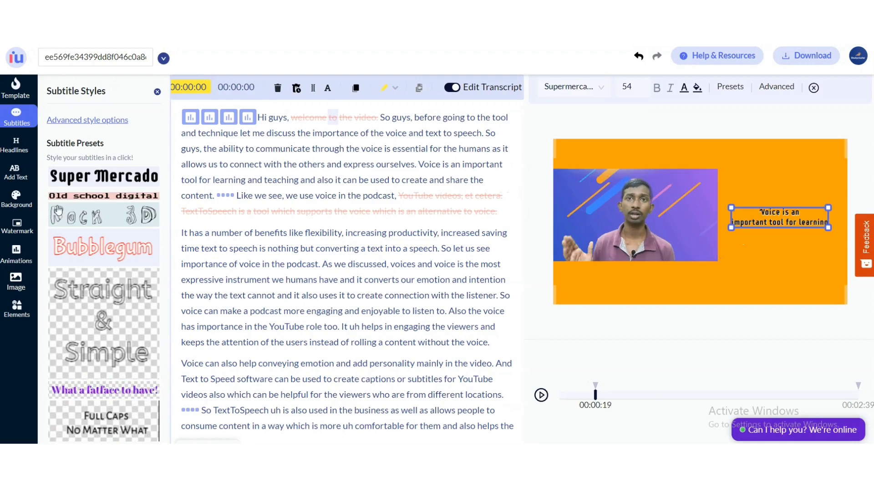
scroll(767, 261, down, 1)
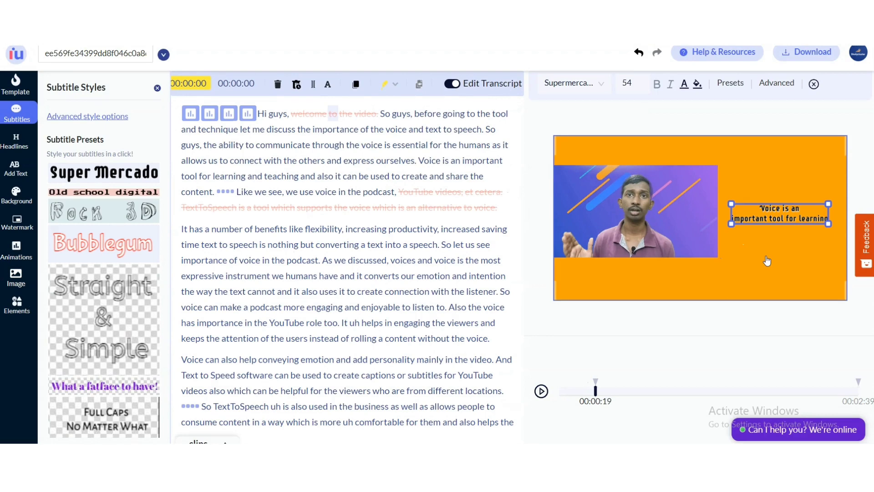
scroll(109, 361, down, 3)
scroll(109, 361, down, 2)
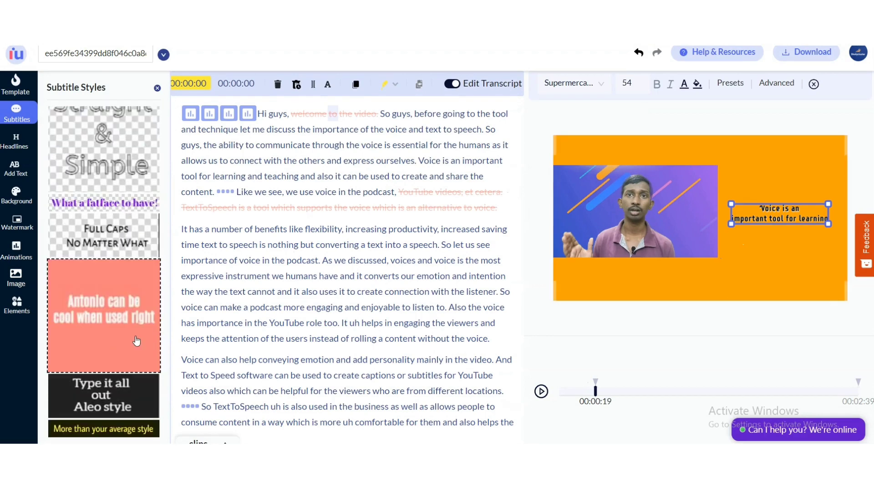
scroll(136, 341, up, 6)
scroll(137, 341, up, 1)
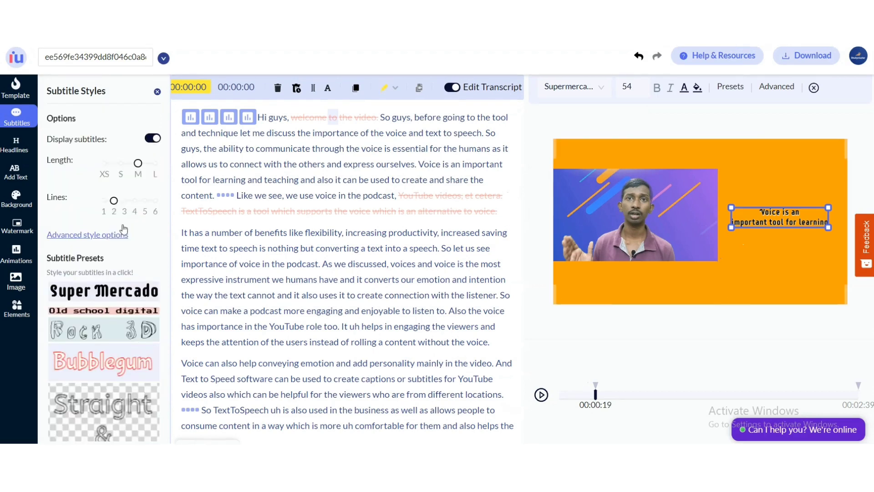
Try red, navy and yellow as the canvas background colour.
click(16, 200)
click(117, 188)
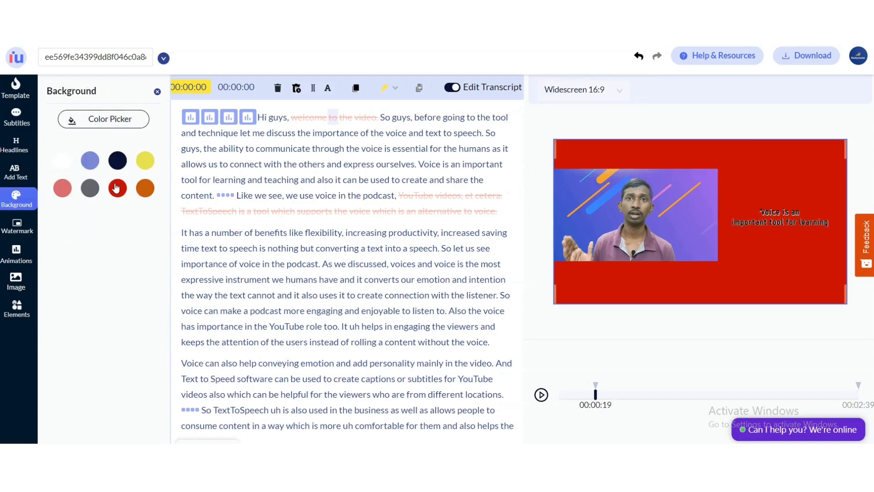
click(118, 160)
click(146, 162)
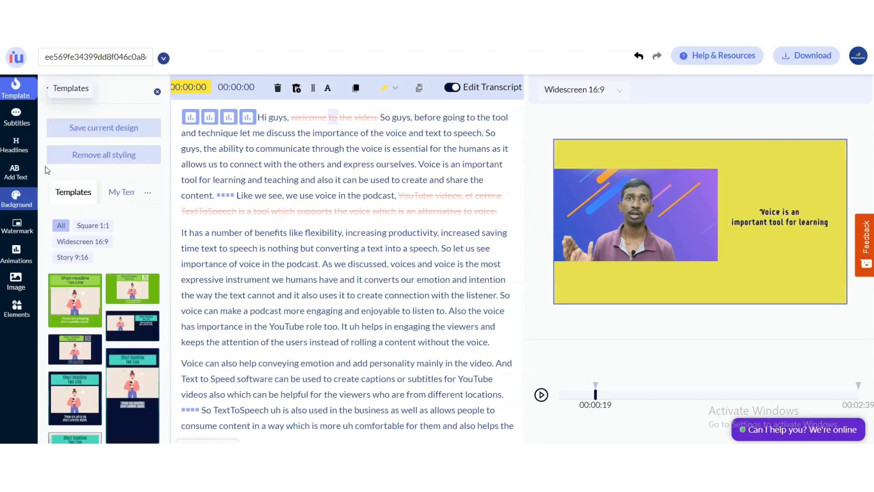
Enlarge the video frame and reposition it above the subtitle text on the orange canvas.
scroll(69, 333, down, 5)
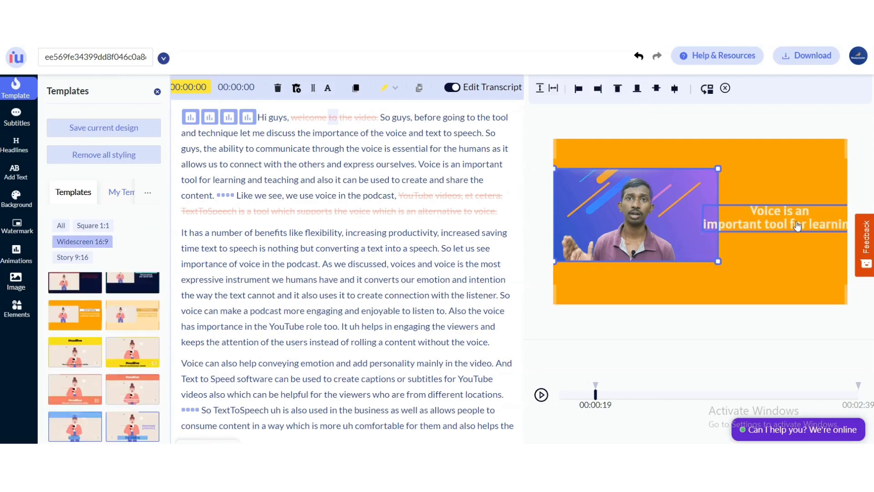
click(797, 226)
click(687, 217)
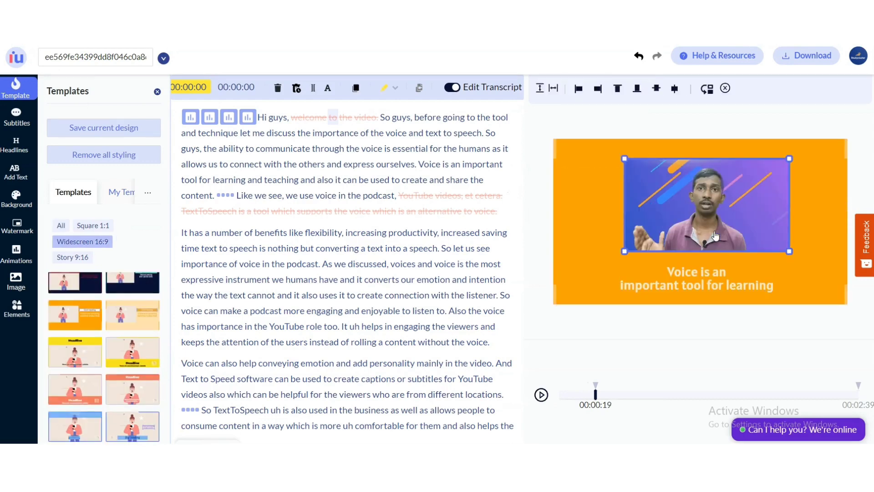
drag(624, 251, 592, 255)
mouse_move(704, 230)
mouse_down()
mouse_move(714, 228)
mouse_move(700, 239)
mouse_up()
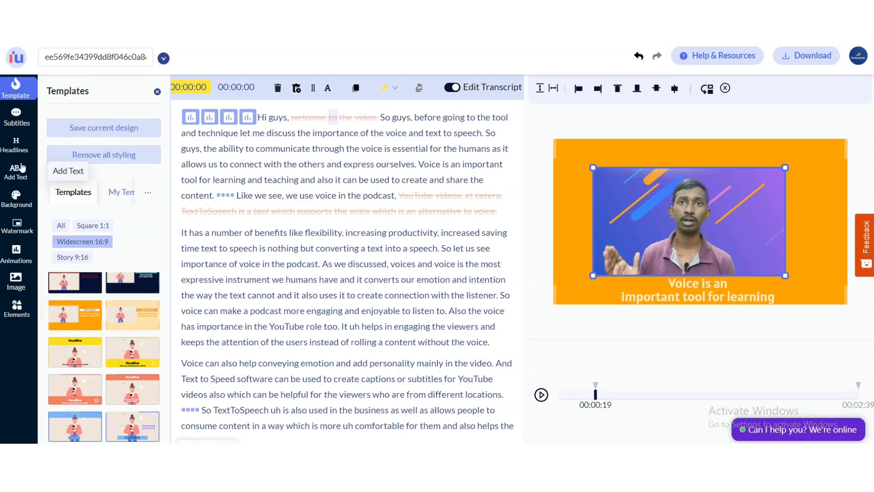
Add a headline reading Imvidu to the top of the canvas from the headline styles.
click(10, 155)
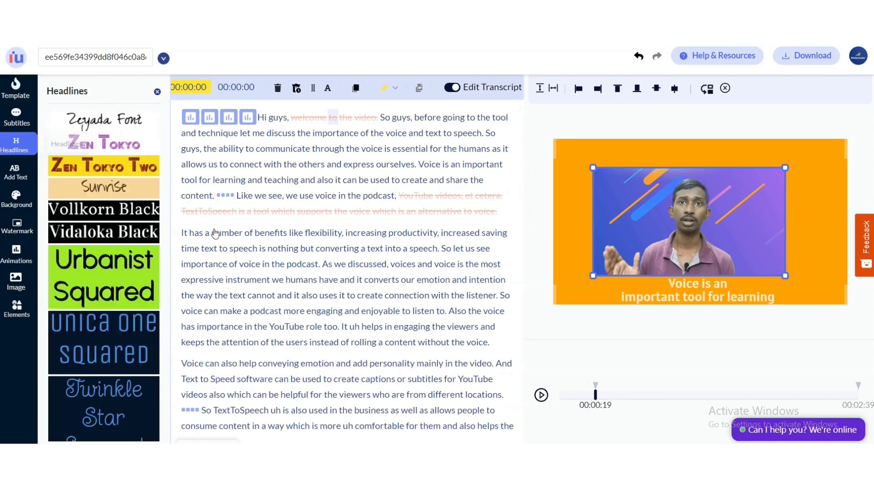
scroll(551, 258, down, 1)
scroll(565, 210, up, 1)
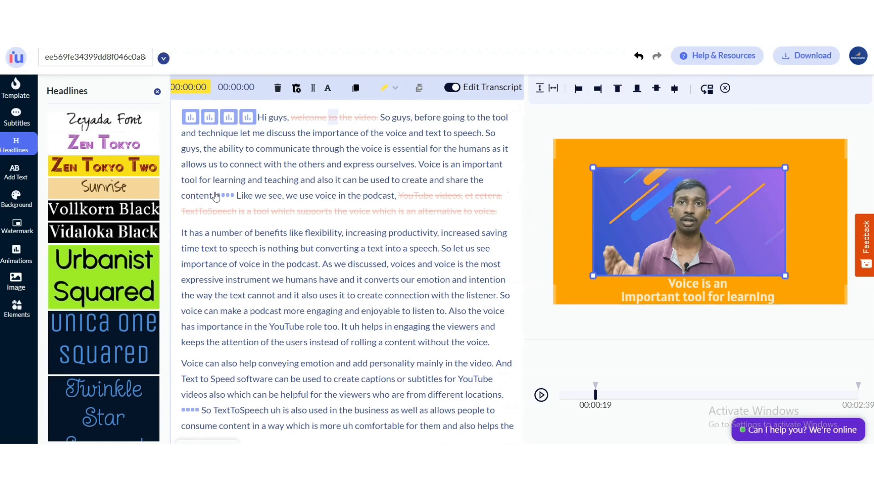
scroll(123, 276, down, 2)
scroll(123, 276, up, 2)
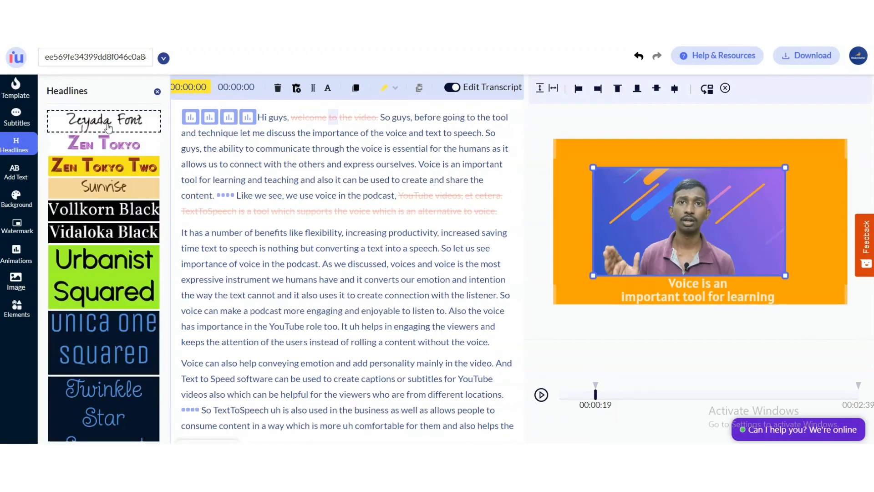
scroll(114, 228, down, 6)
scroll(115, 269, down, 1)
drag(116, 222, 692, 173)
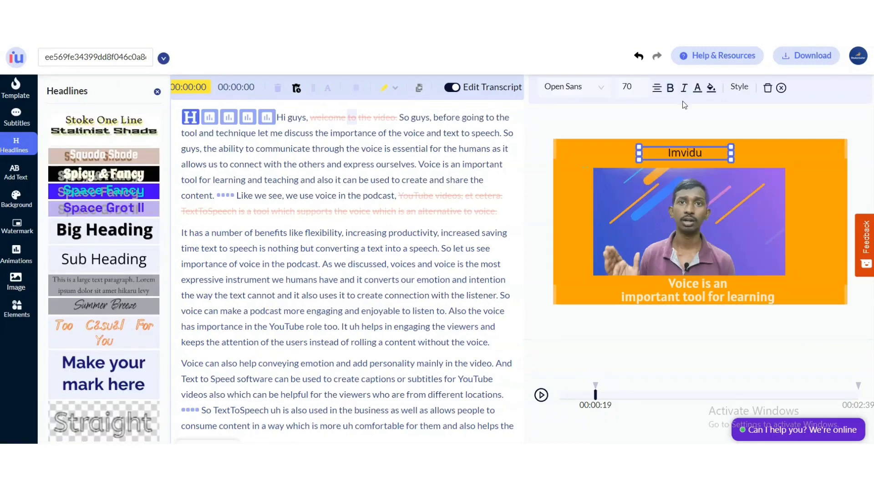
Make the Imvidu headline bold, colour it red, and enlarge its font size.
click(670, 89)
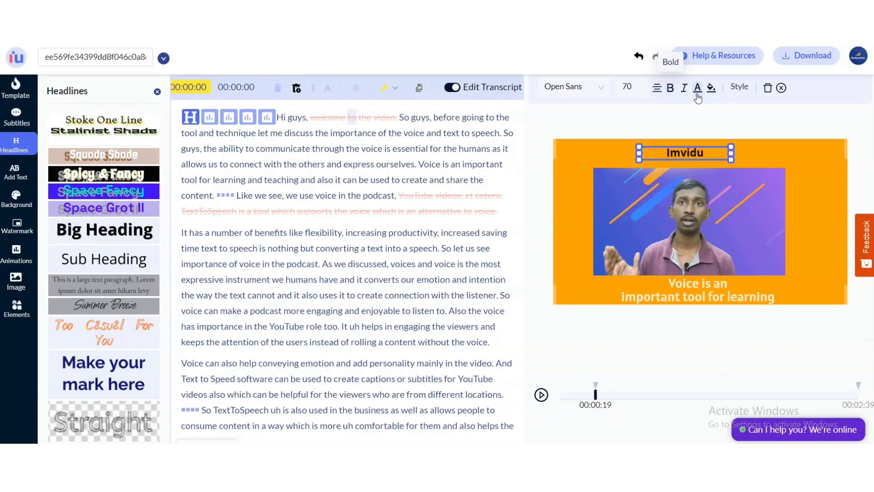
click(698, 89)
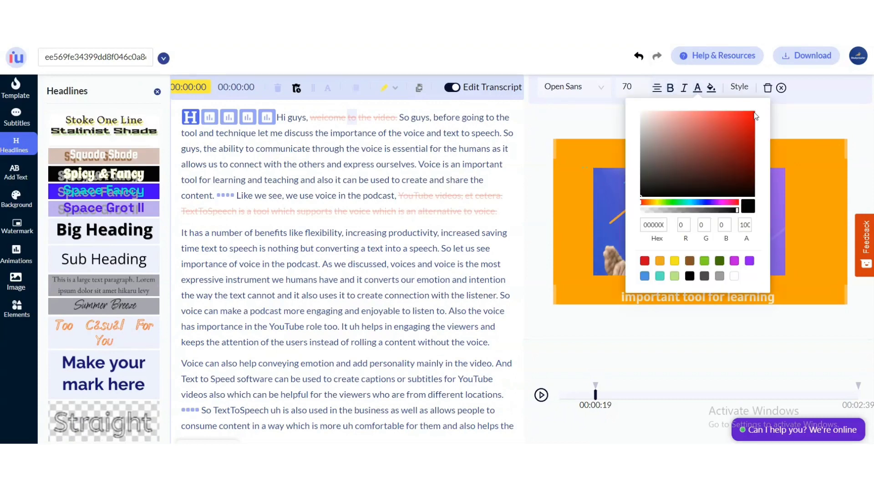
click(754, 114)
click(639, 47)
click(642, 85)
click(642, 85)
click(642, 85)
click(642, 85)
click(642, 86)
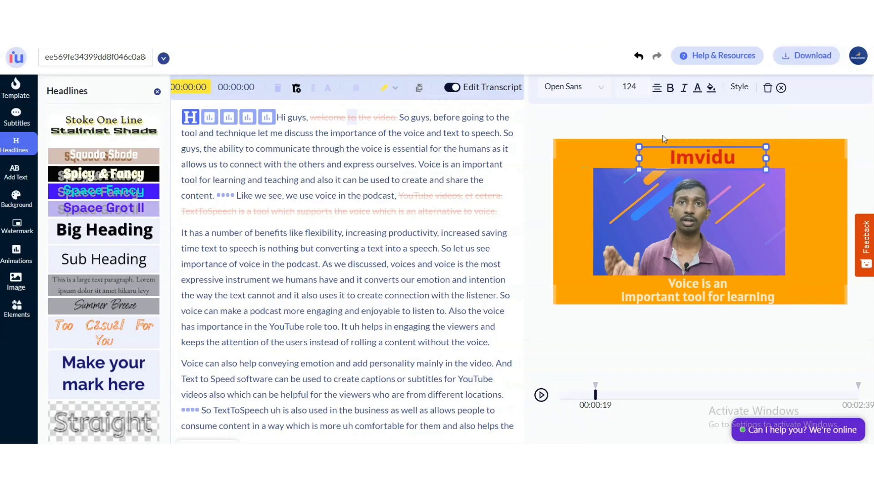
click(662, 135)
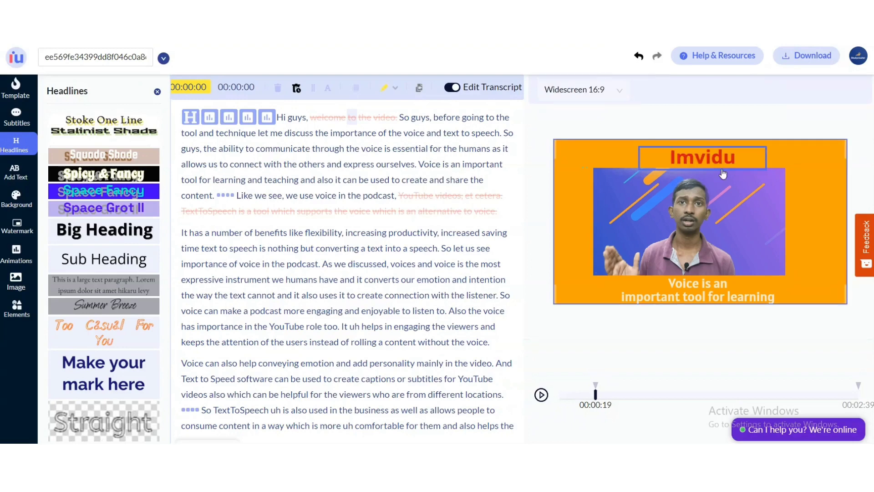
click(716, 165)
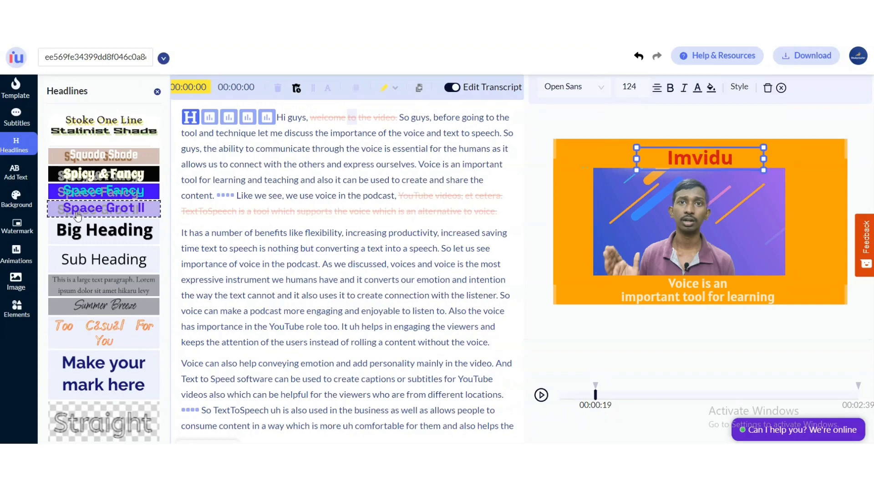
Browse the headline styles and open the text styles collection.
scroll(142, 291, down, 6)
scroll(139, 289, down, 1)
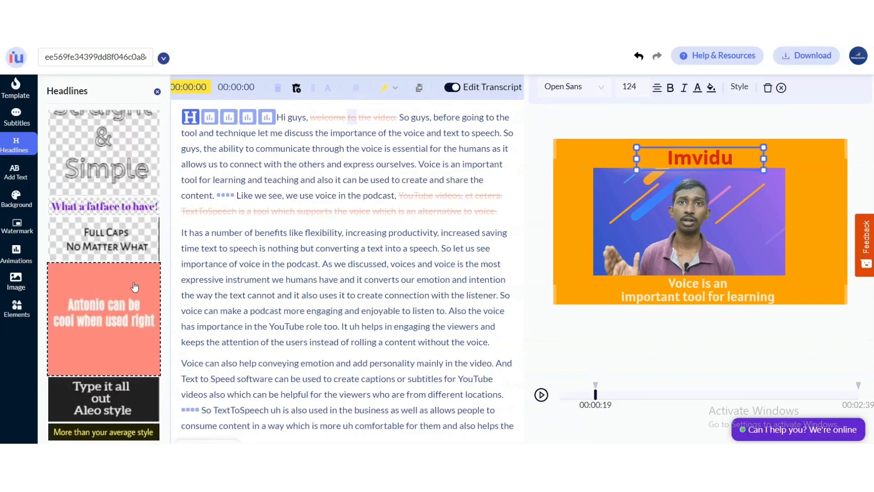
scroll(135, 286, down, 10)
scroll(135, 286, up, 1)
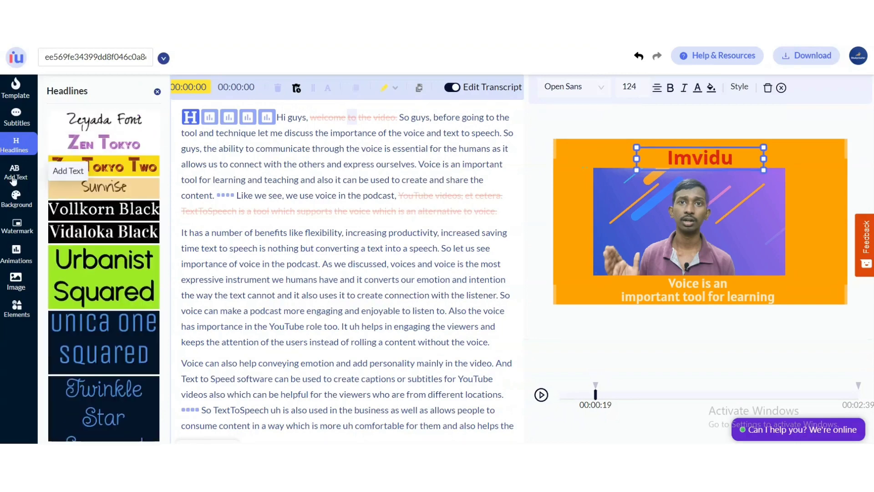
click(14, 181)
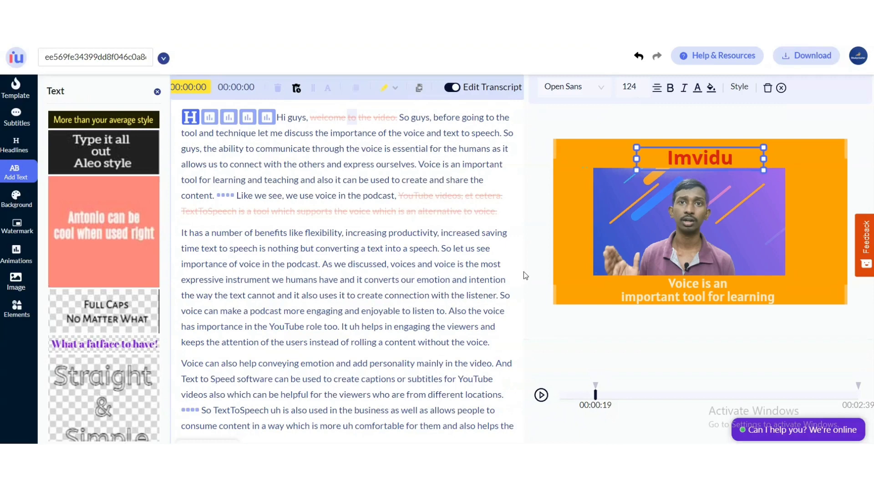
Select the video frame and scroll through the transcript to review its edited text.
click(666, 234)
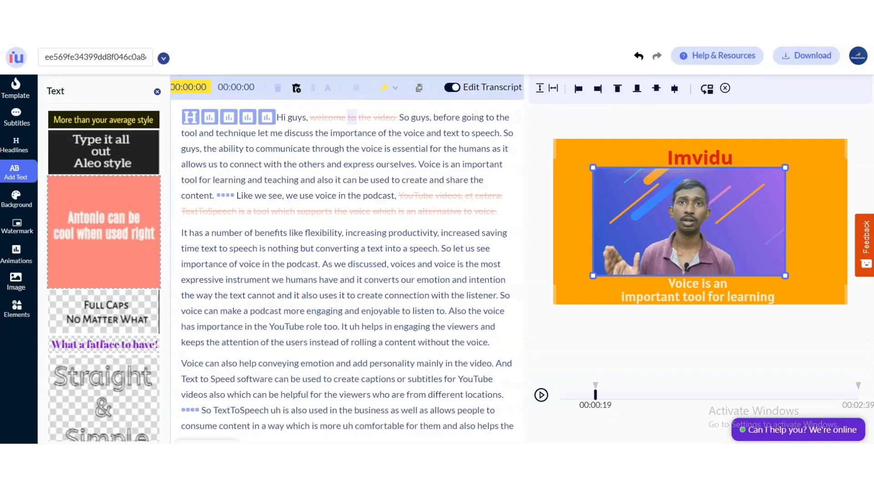
scroll(18, 278, down, 1)
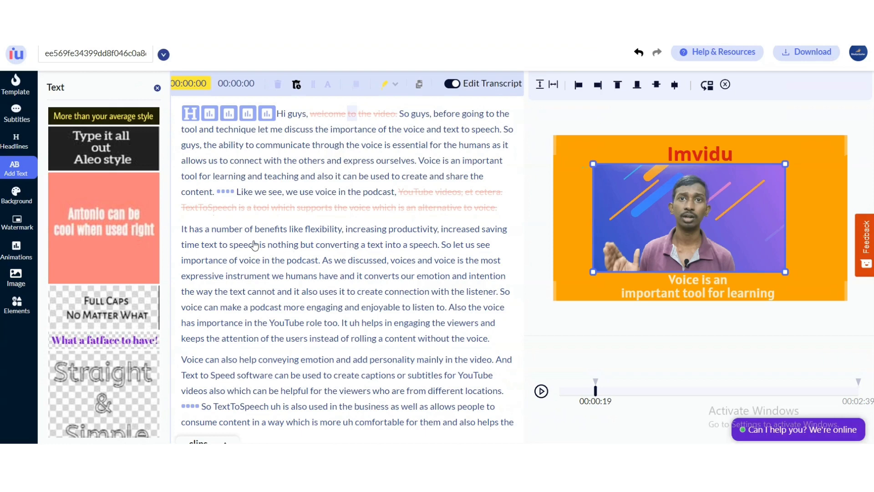
scroll(254, 245, up, 1)
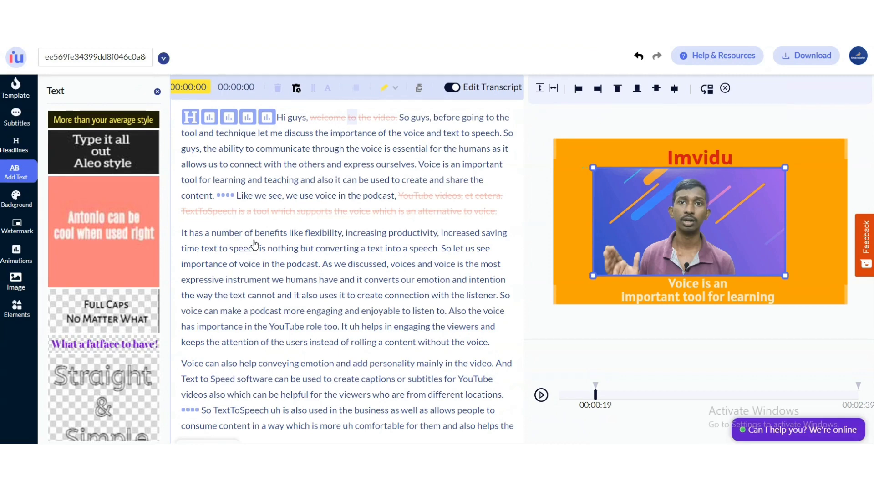
scroll(278, 249, down, 2)
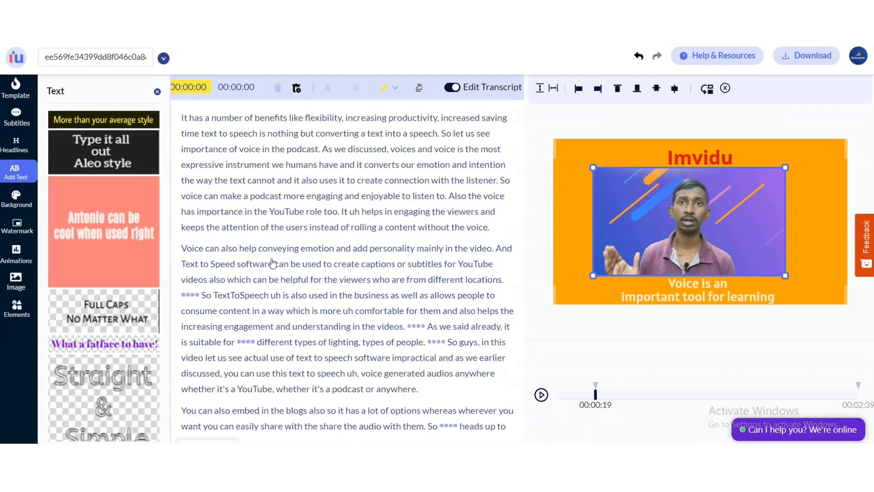
scroll(272, 263, up, 2)
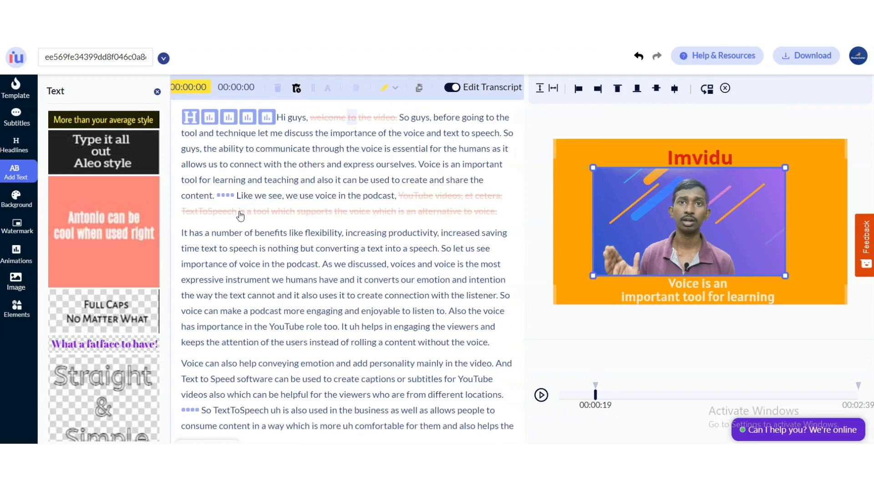
scroll(240, 215, down, 4)
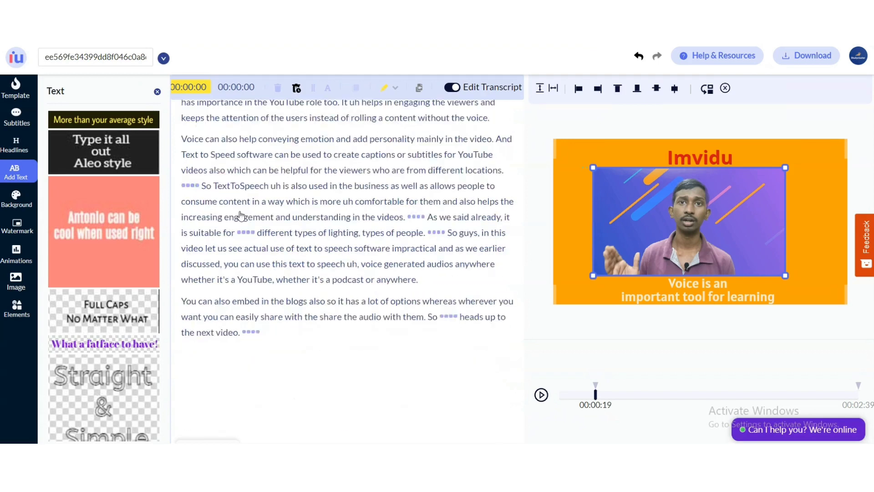
scroll(240, 215, up, 4)
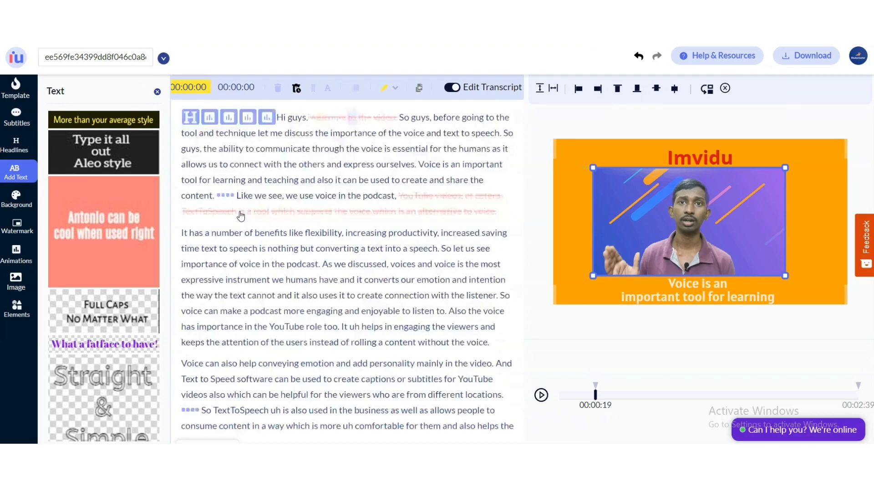
scroll(240, 215, down, 1)
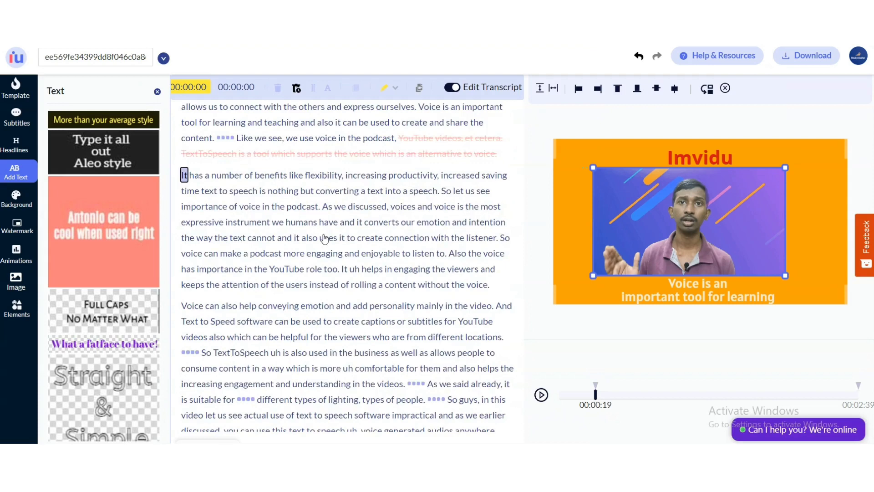
Select the paragraph from 'It has a number of benefits' to 'without the voice.' and highlight it in blue.
drag(324, 239, 477, 285)
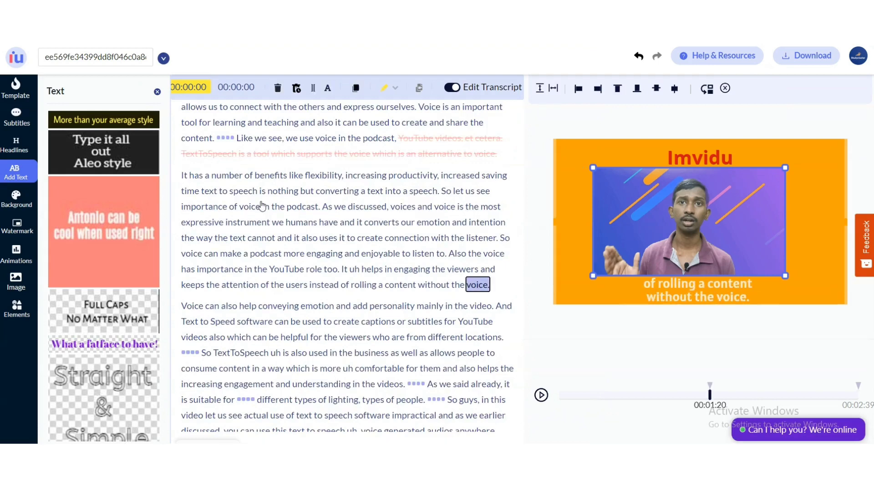
click(185, 175)
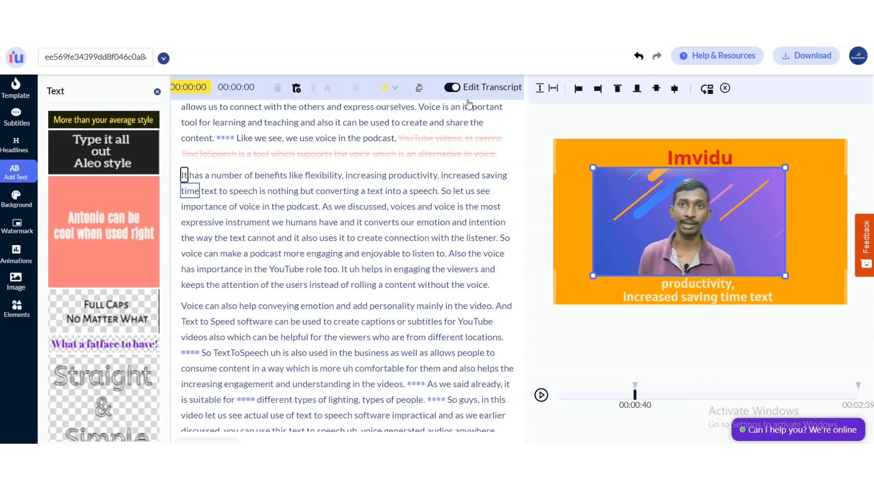
click(452, 87)
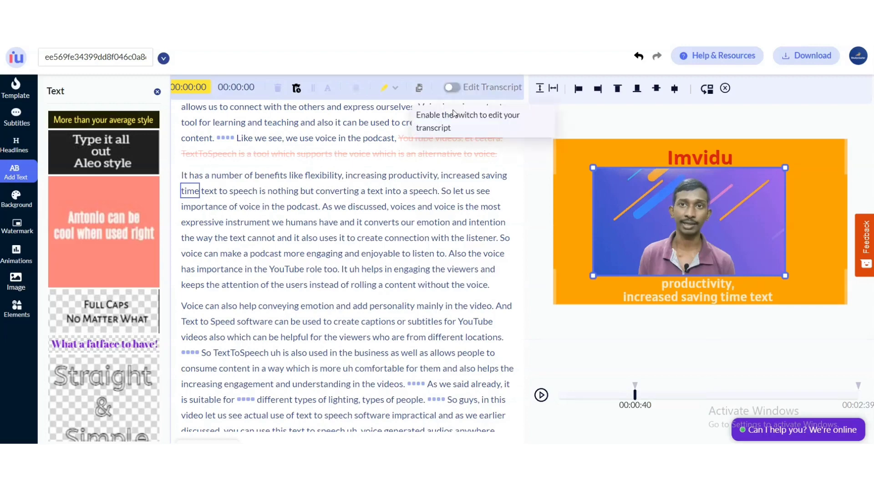
click(489, 286)
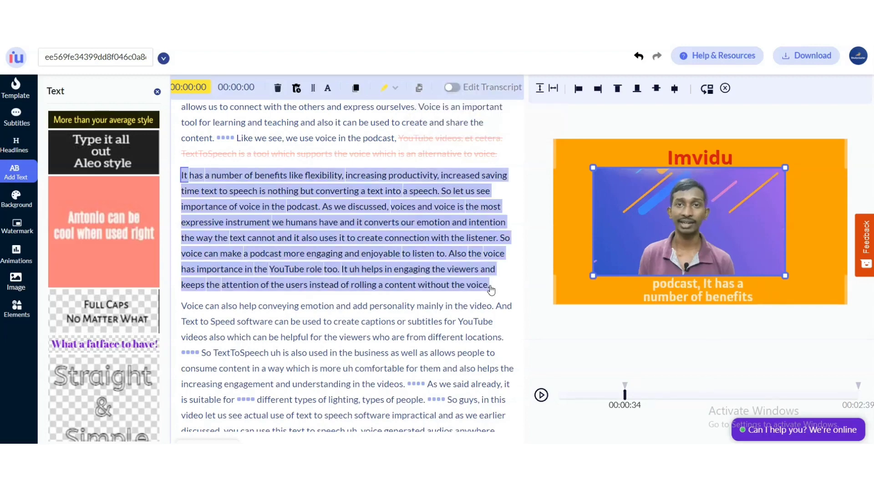
click(396, 88)
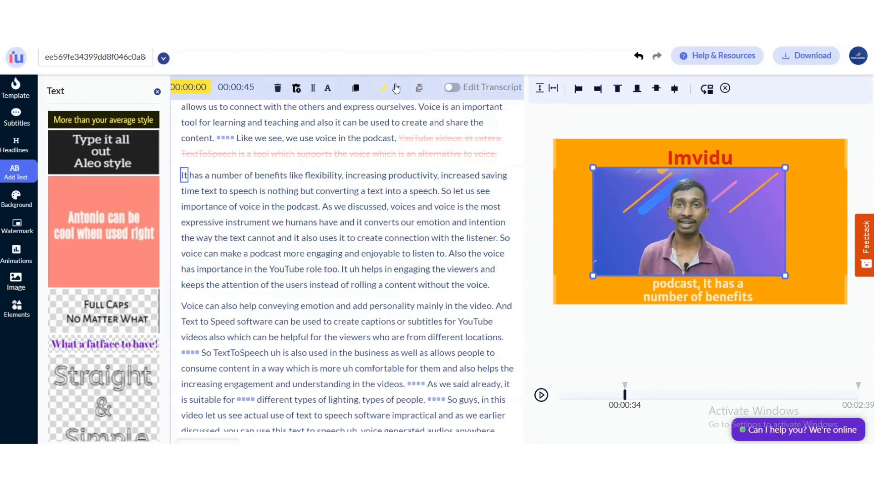
click(396, 89)
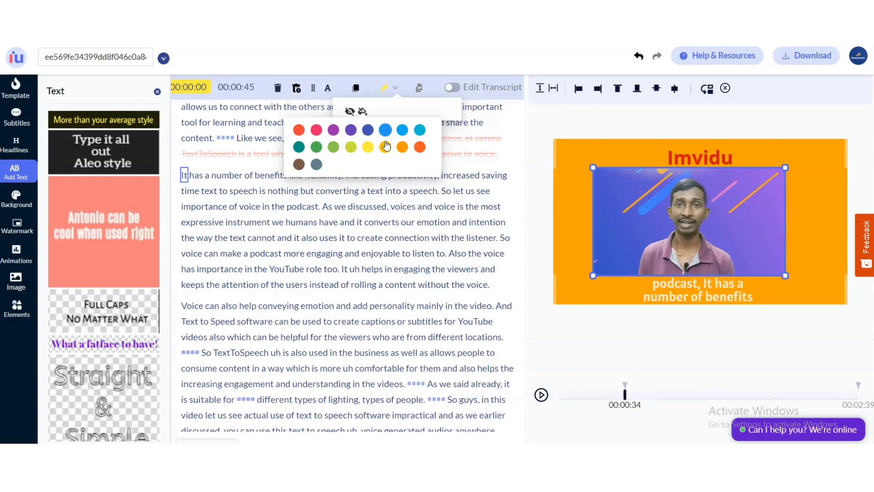
click(385, 130)
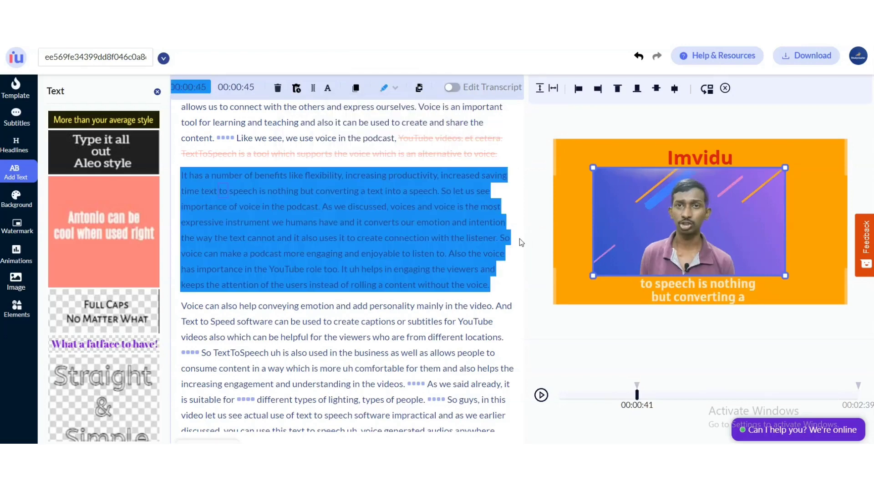
Create a snippet from all highlights and dismiss the introductory tips.
click(419, 91)
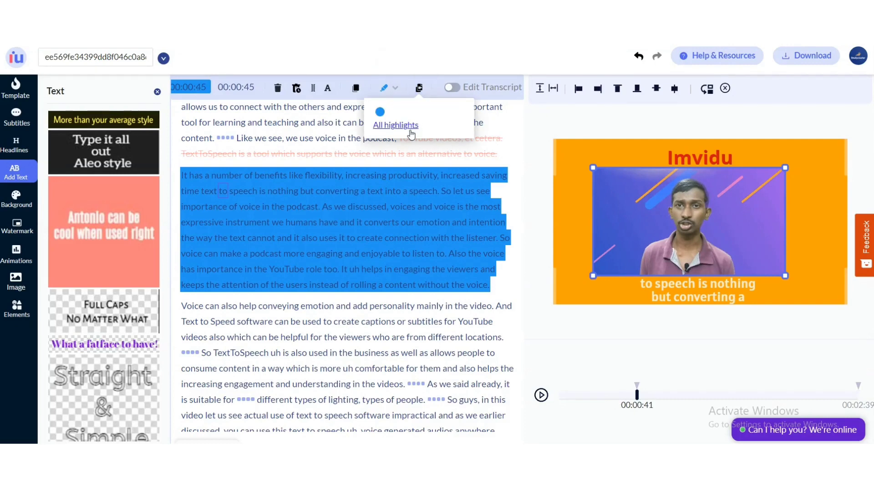
click(410, 130)
scroll(285, 173, down, 3)
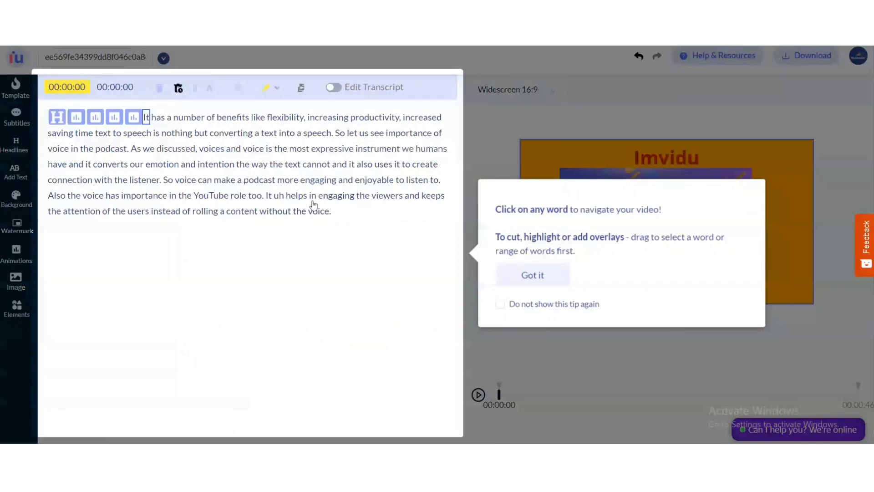
click(532, 276)
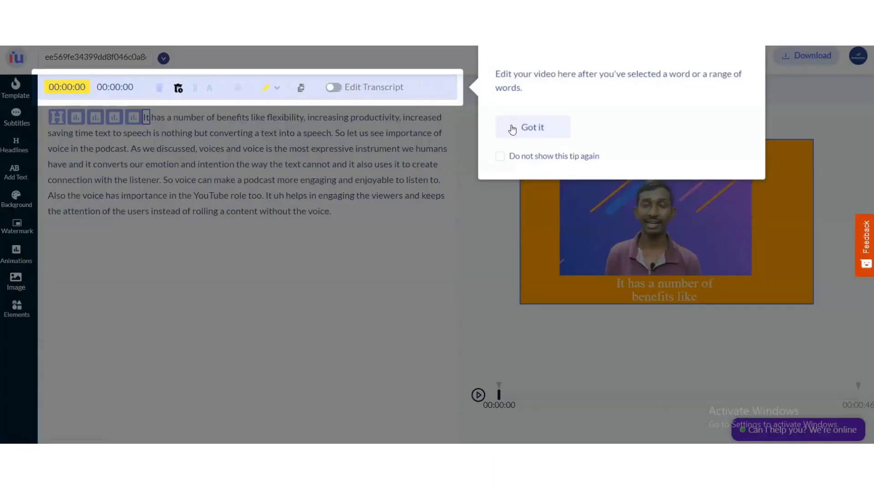
click(512, 129)
Play the snippet preview and scrub through its timeline.
click(482, 397)
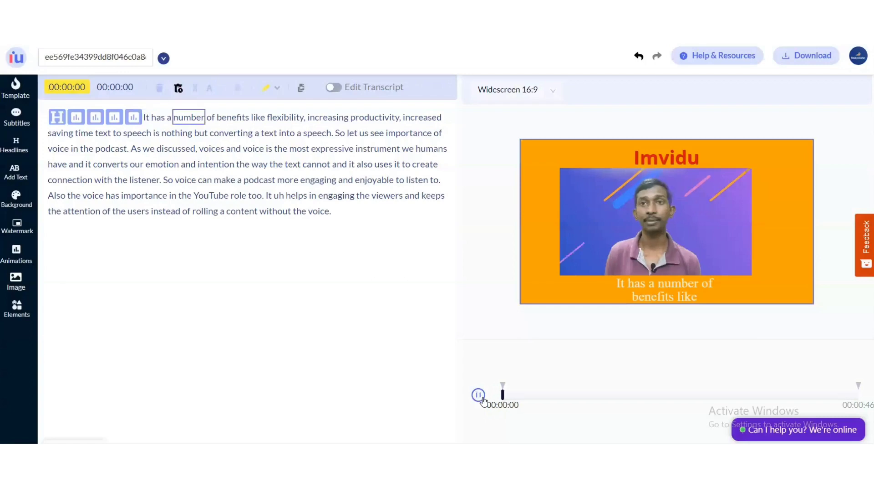
click(478, 395)
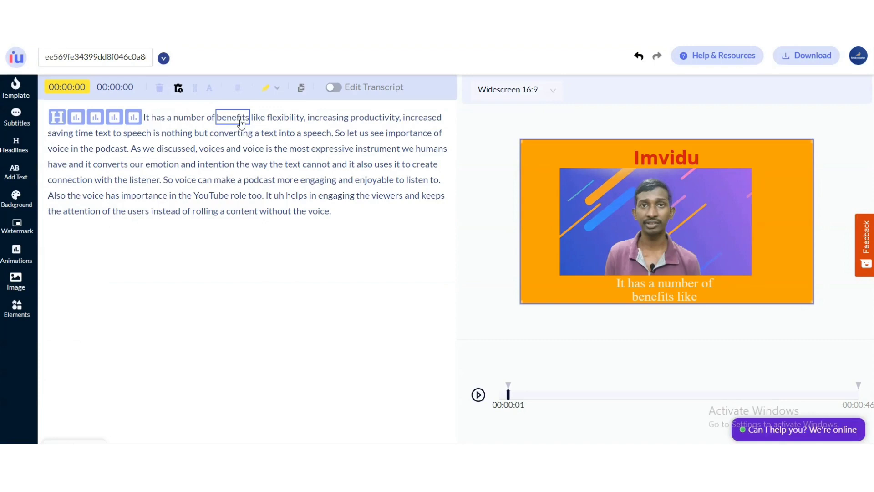
click(9, 179)
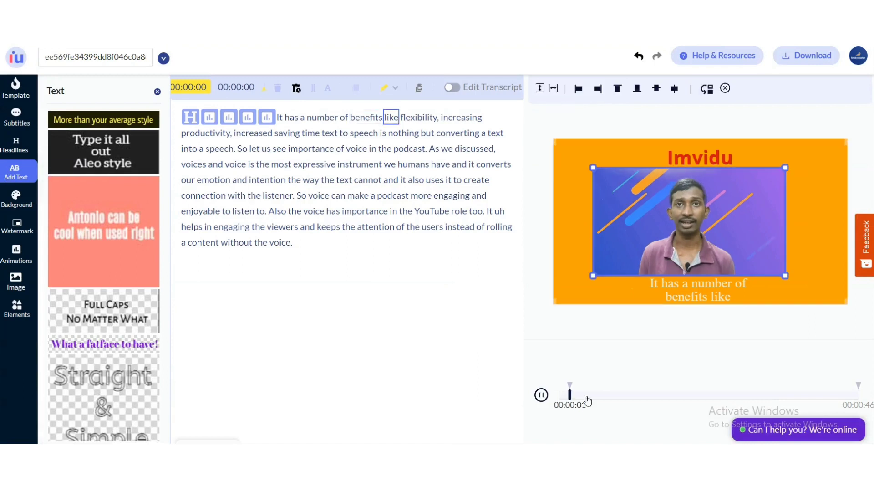
click(540, 395)
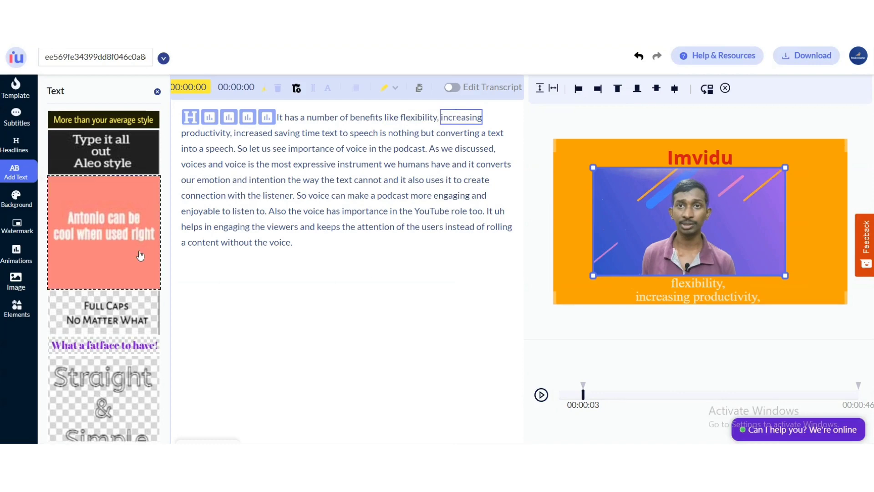
click(615, 396)
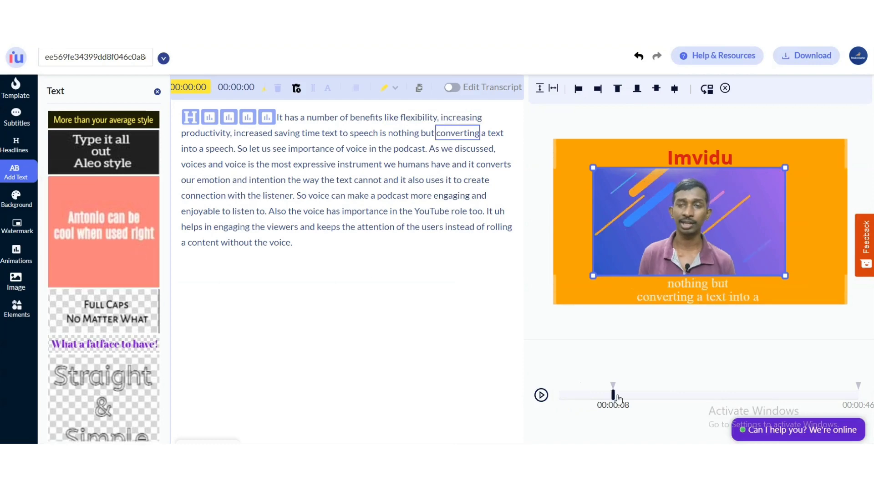
drag(617, 399, 657, 399)
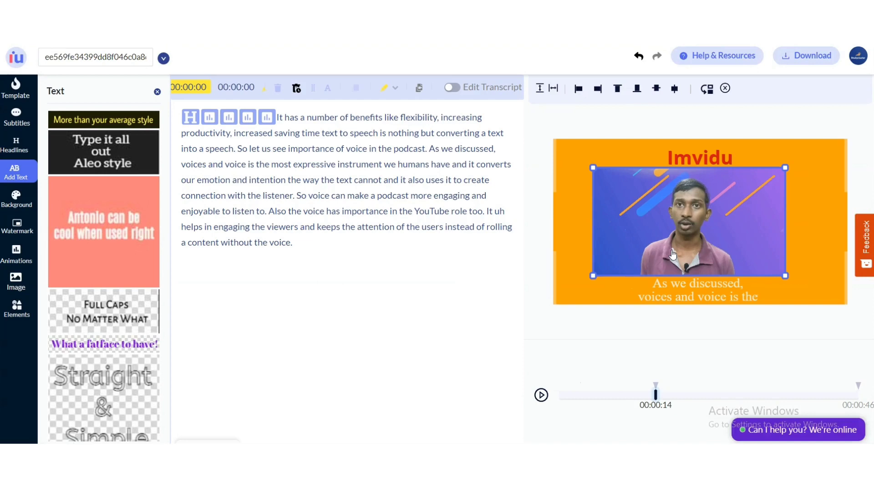
Add an Aleo style text overlay on the video and shorten its duration on the text track.
drag(91, 132, 85, 161)
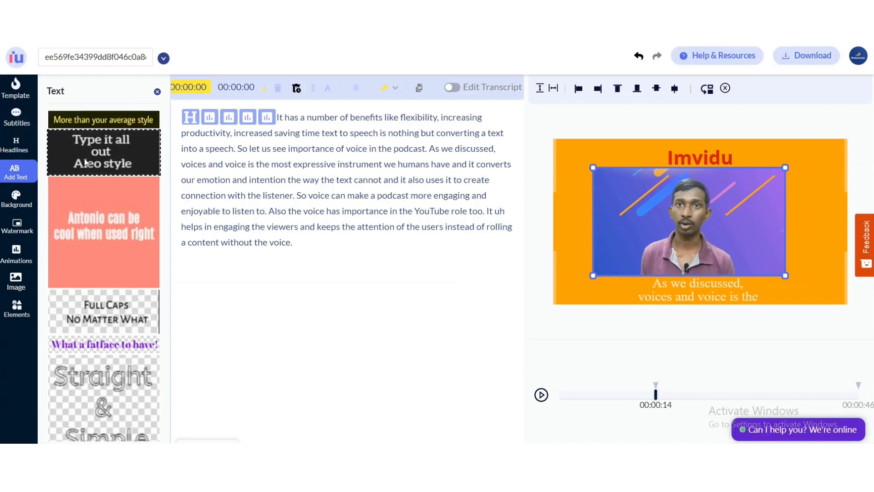
click(86, 162)
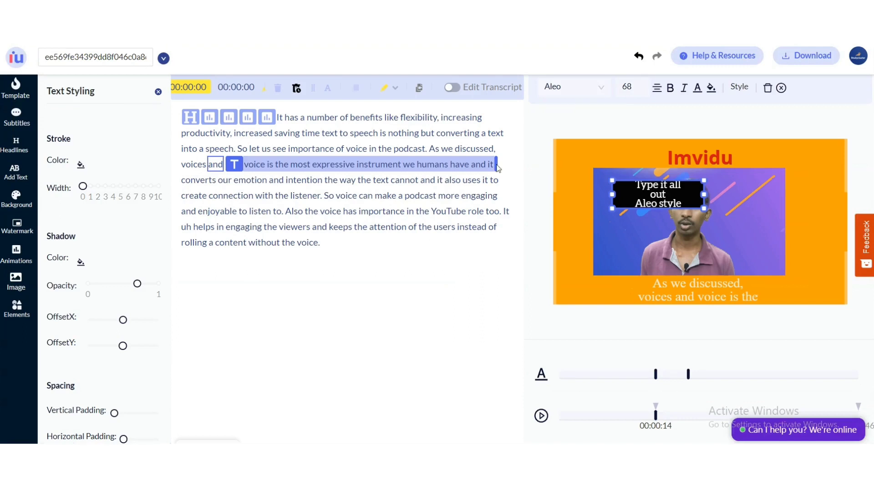
drag(687, 374, 662, 374)
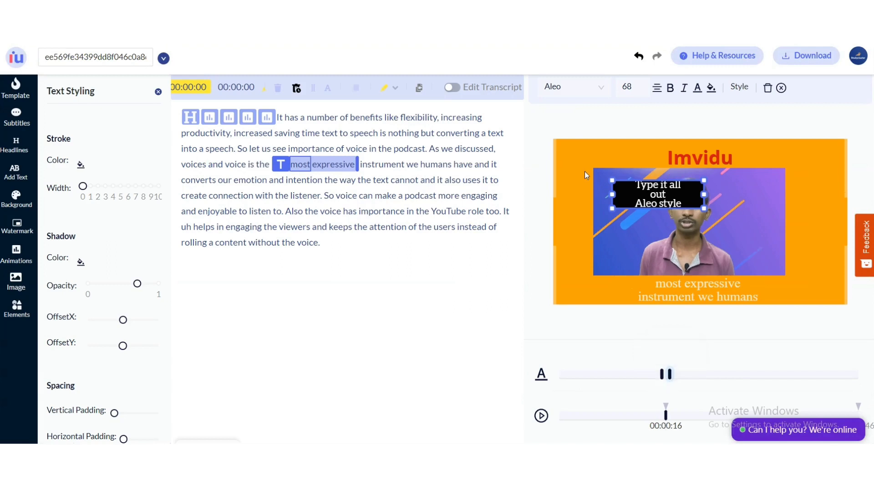
Replace the overlay's text with 'THis is the example' and play the preview.
click(671, 190)
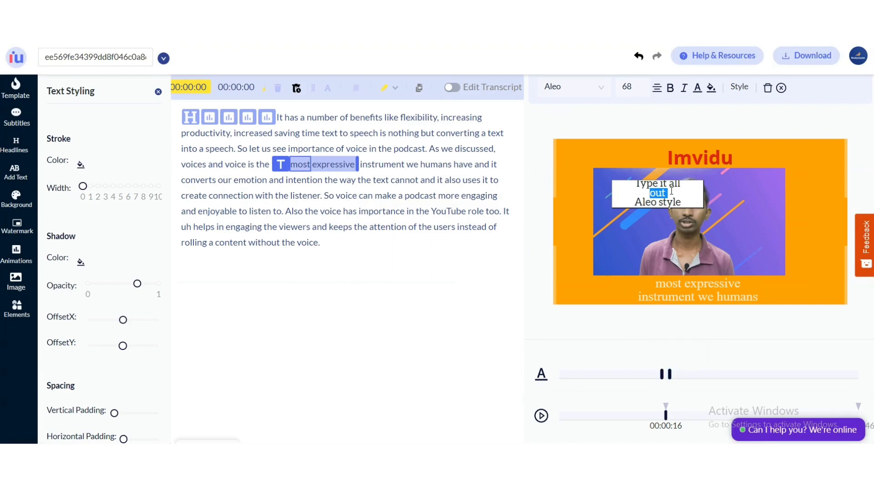
triple_click(672, 191)
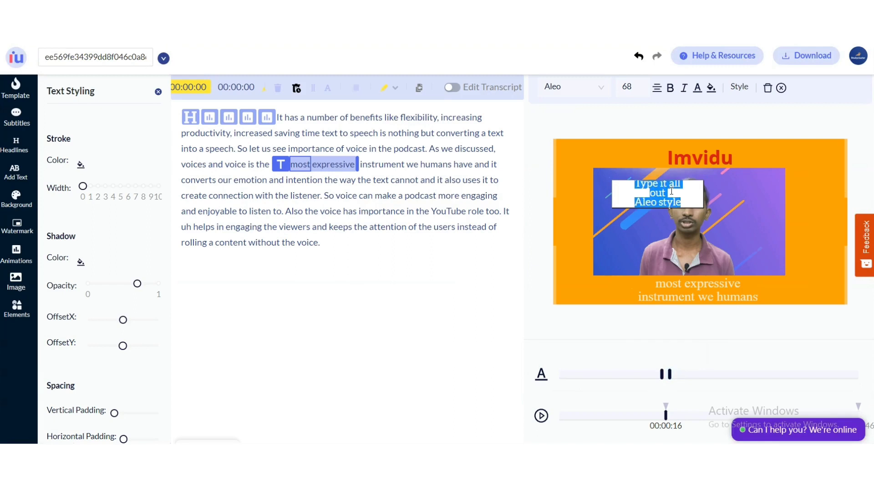
text(THis is the example)
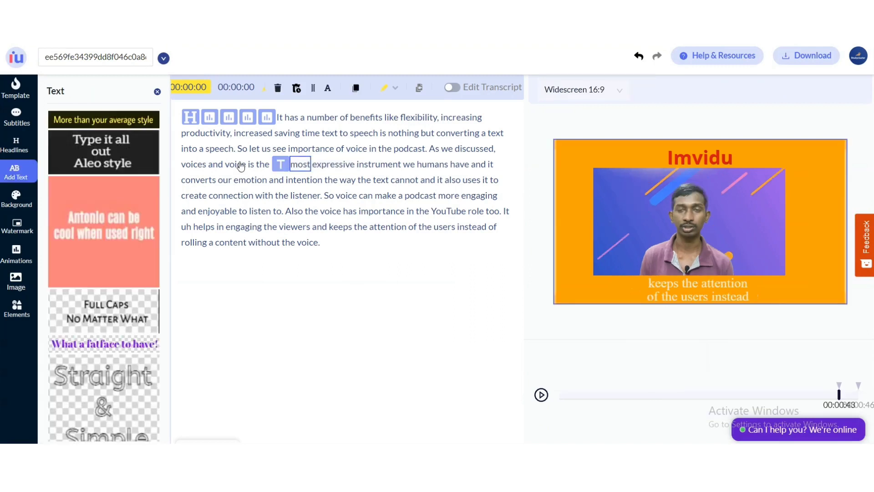
click(240, 165)
click(541, 395)
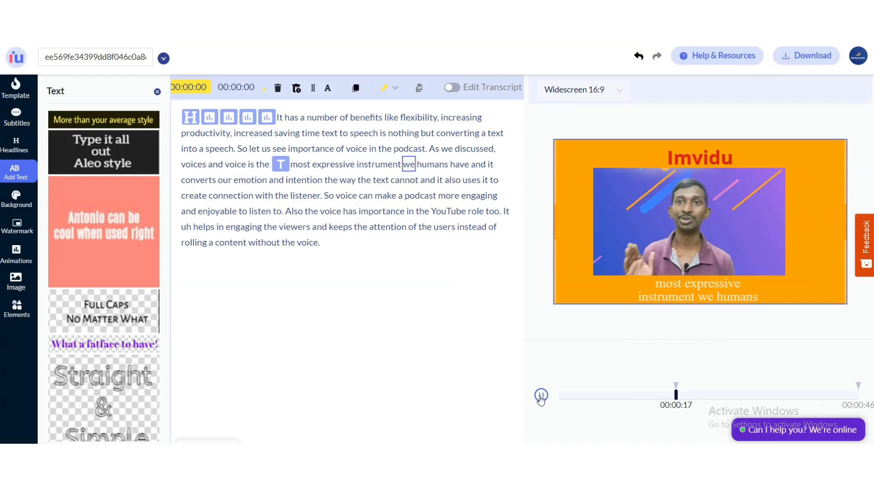
click(541, 395)
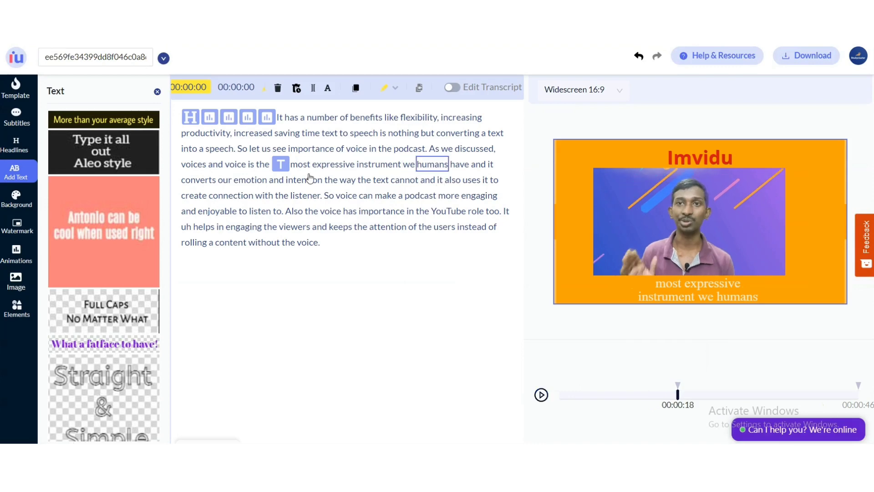
Retime the text overlay so it spans 'most expressive instrument we' in the transcript.
click(280, 165)
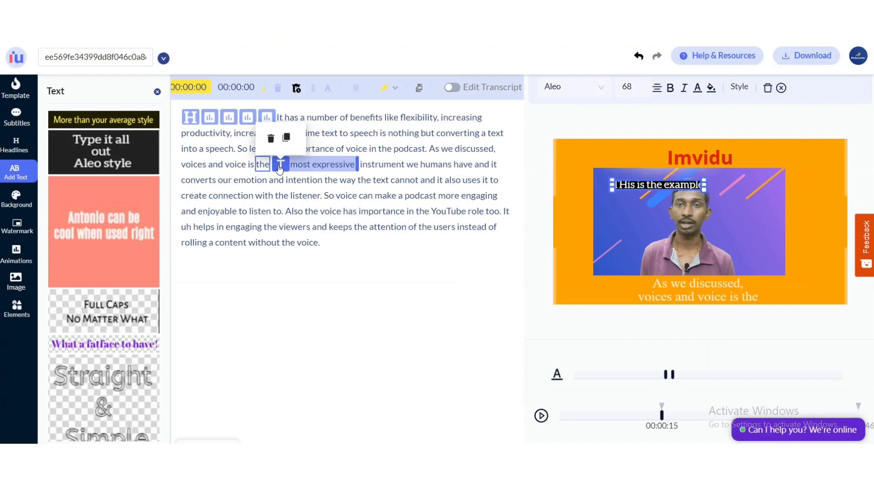
drag(673, 373, 679, 374)
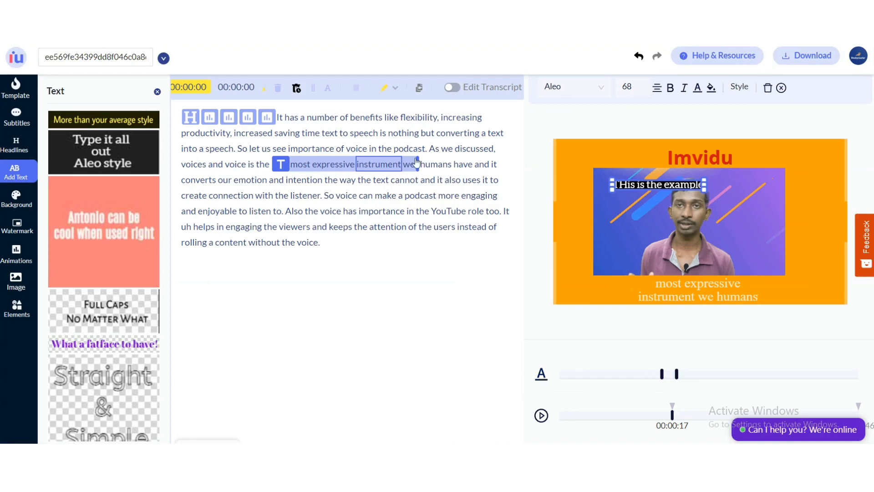
drag(416, 162, 380, 166)
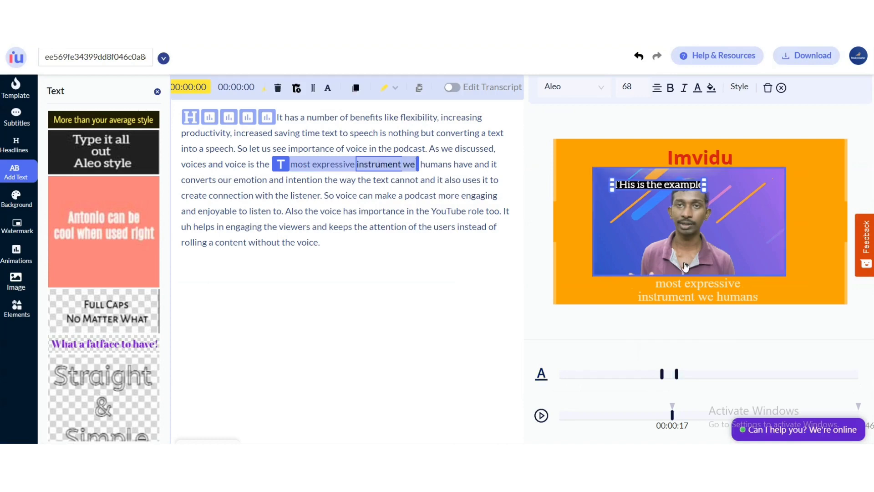
Insert the smoke image at the word 'intention' and enlarge it to fill the whole canvas.
click(15, 285)
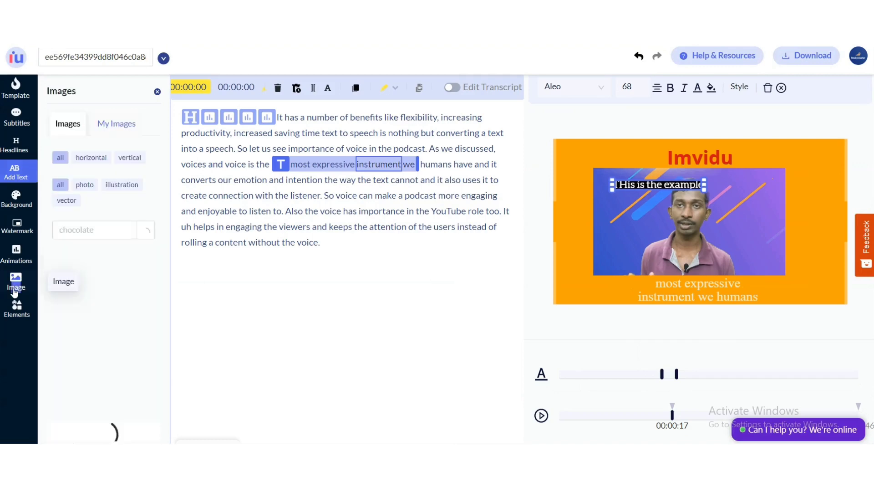
click(314, 244)
click(304, 181)
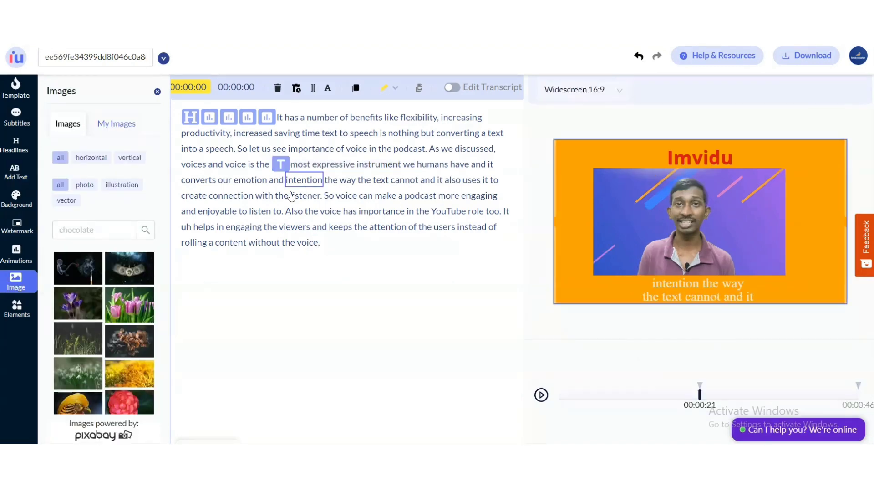
click(541, 395)
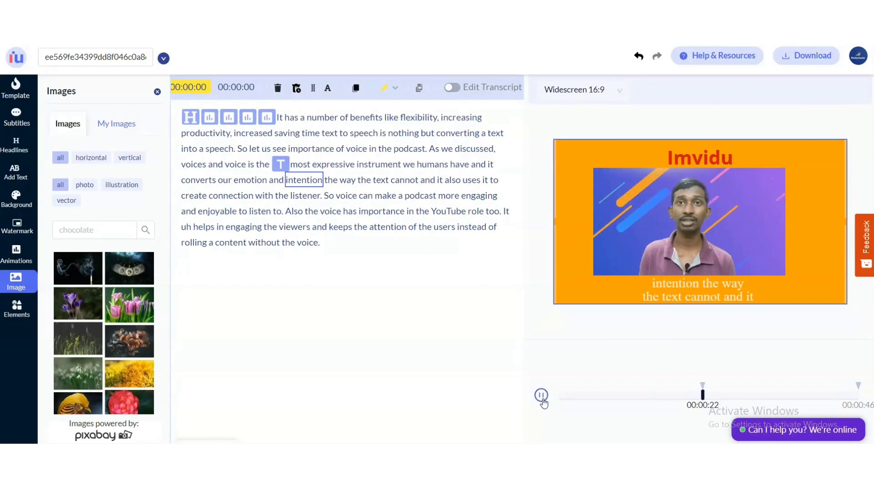
click(541, 395)
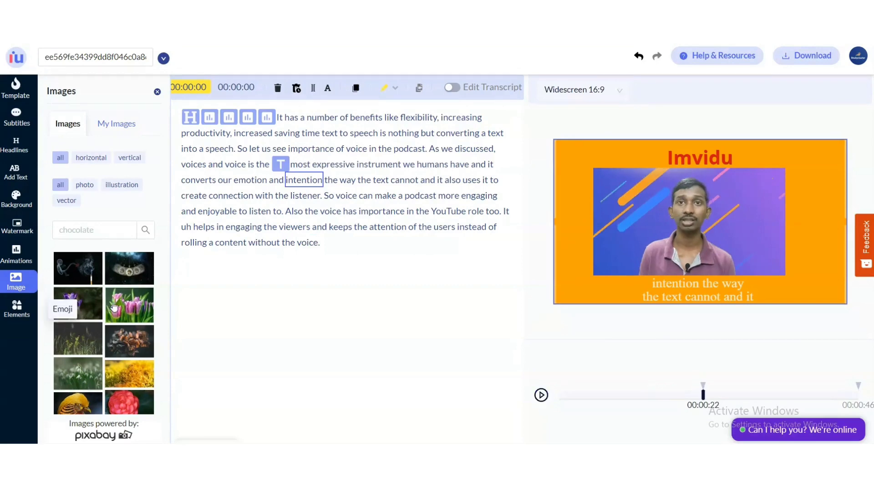
click(81, 271)
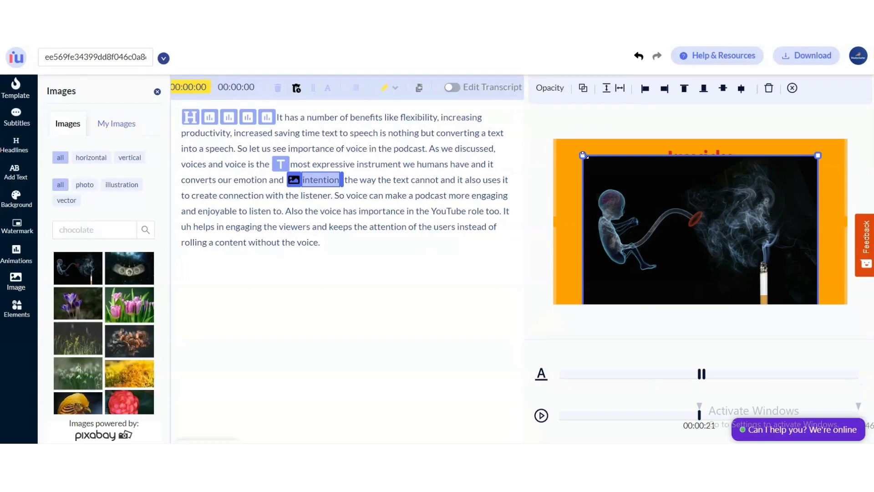
drag(583, 155, 555, 150)
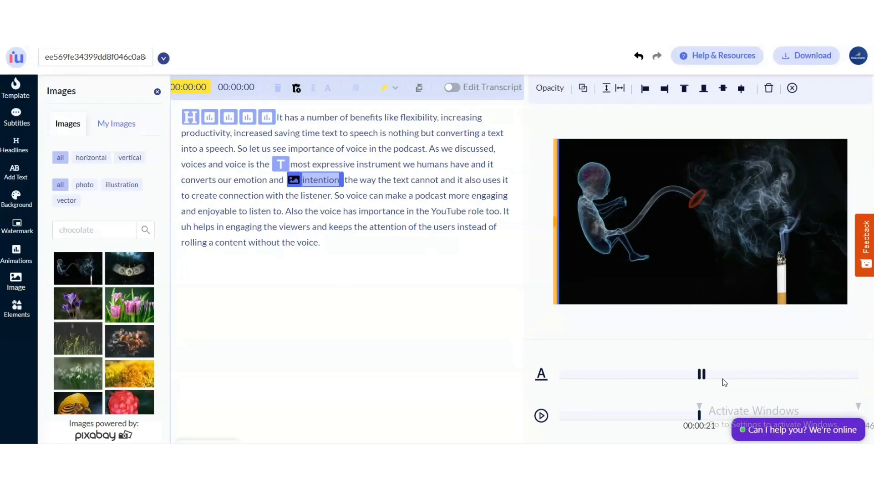
Extend the smoke image's duration through 'the way the text cannot and it' and play the preview.
drag(703, 374, 714, 376)
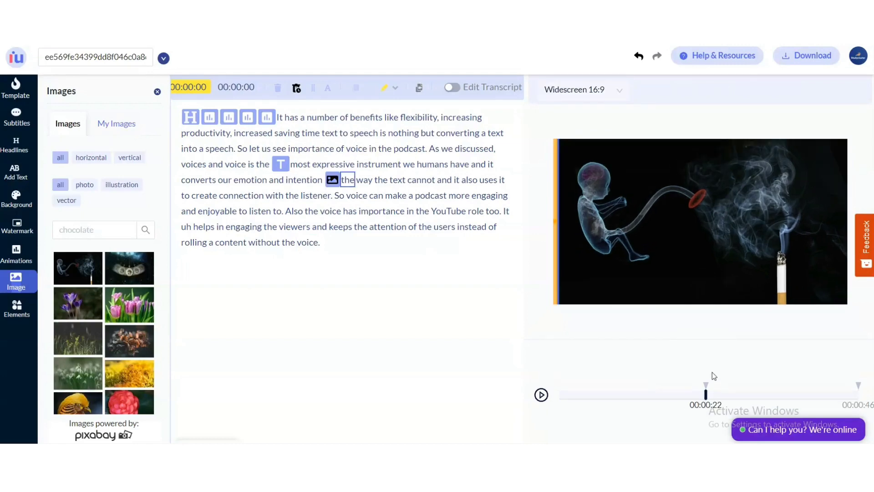
click(712, 375)
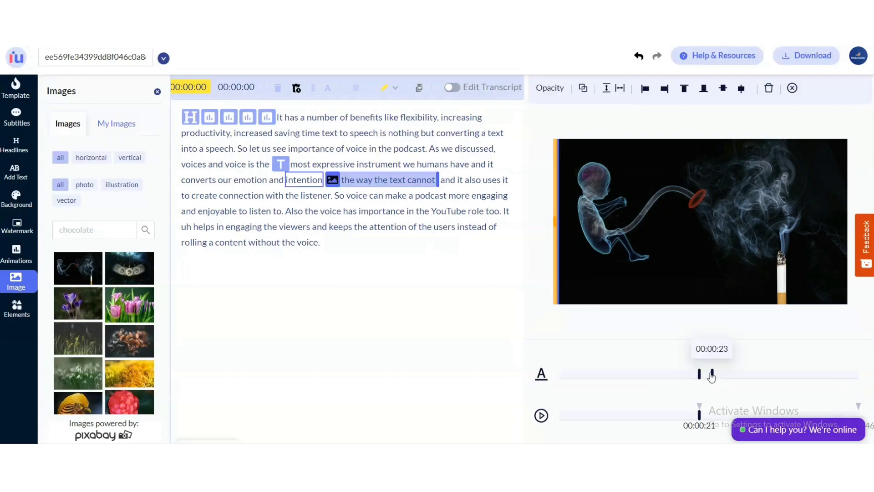
drag(712, 375, 720, 377)
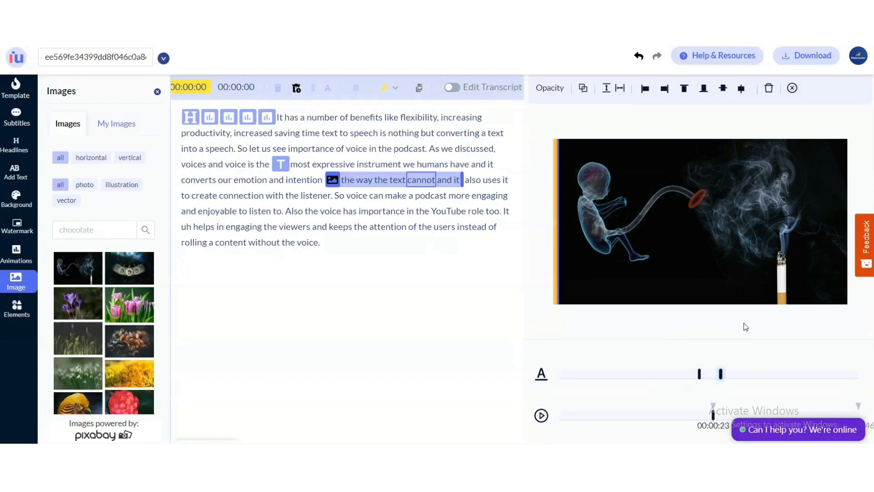
click(300, 182)
click(541, 416)
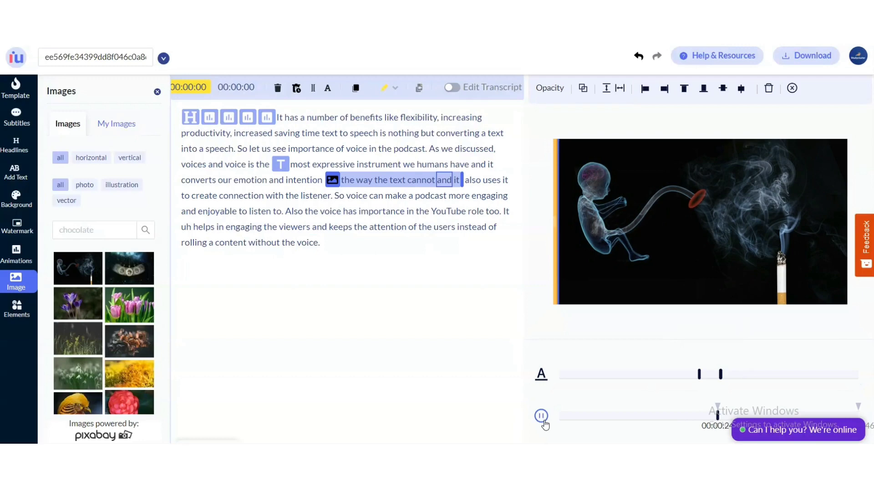
Add a purple crocus image near 'So voice can' and shrink it into the video's lower-right corner.
click(541, 395)
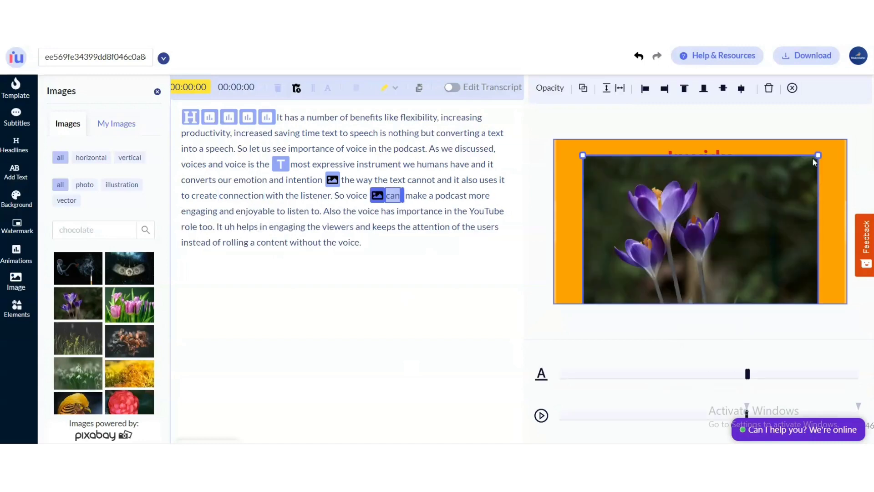
drag(814, 162, 760, 259)
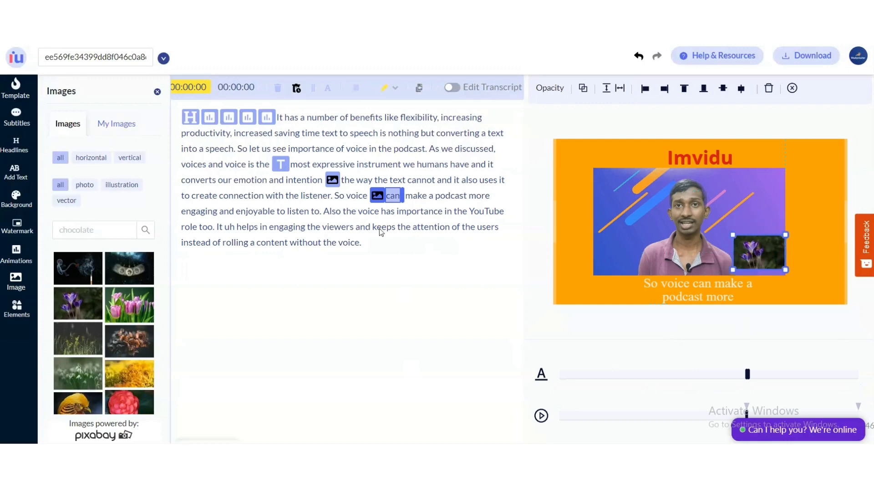
click(736, 374)
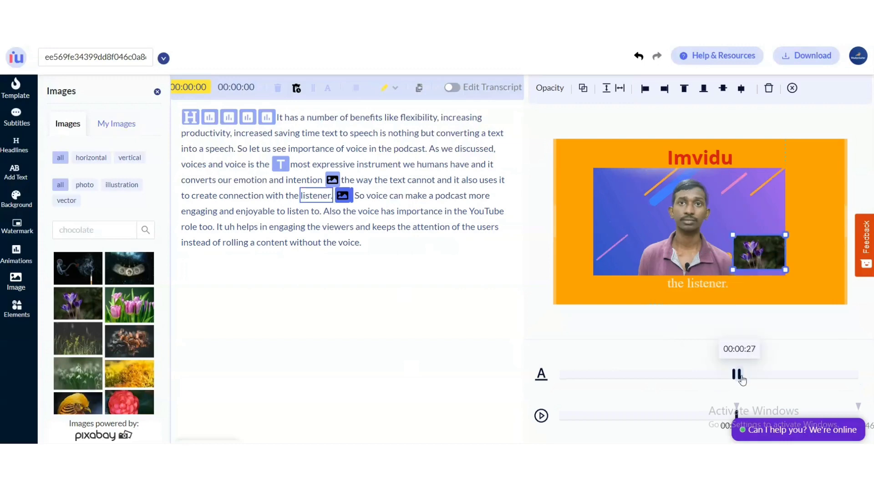
click(276, 196)
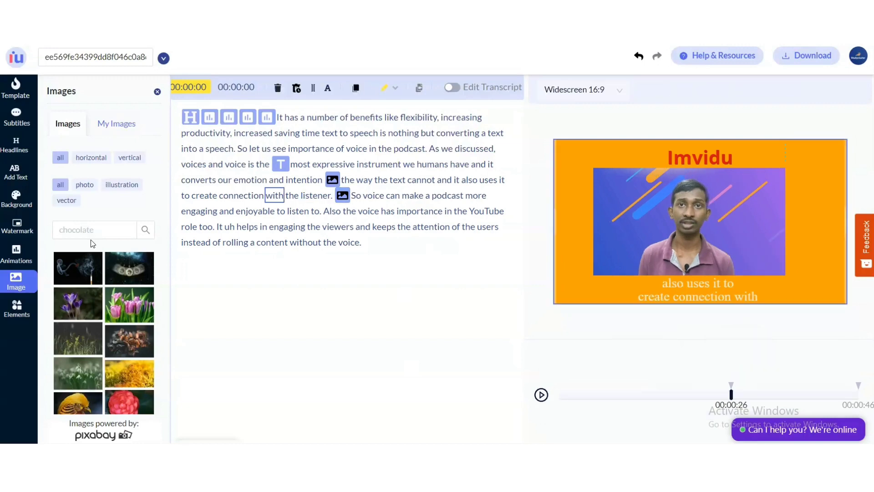
Search the image library for 'book' and try dragging a result onto the video.
click(92, 238)
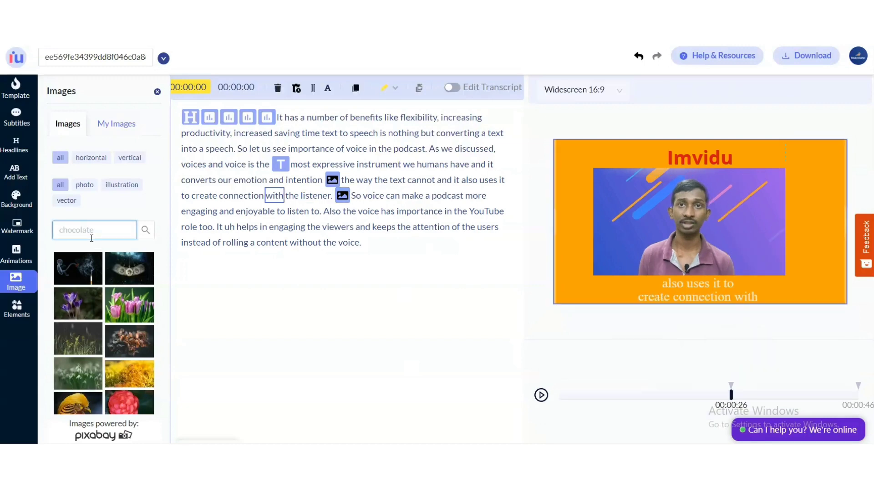
text(oo)
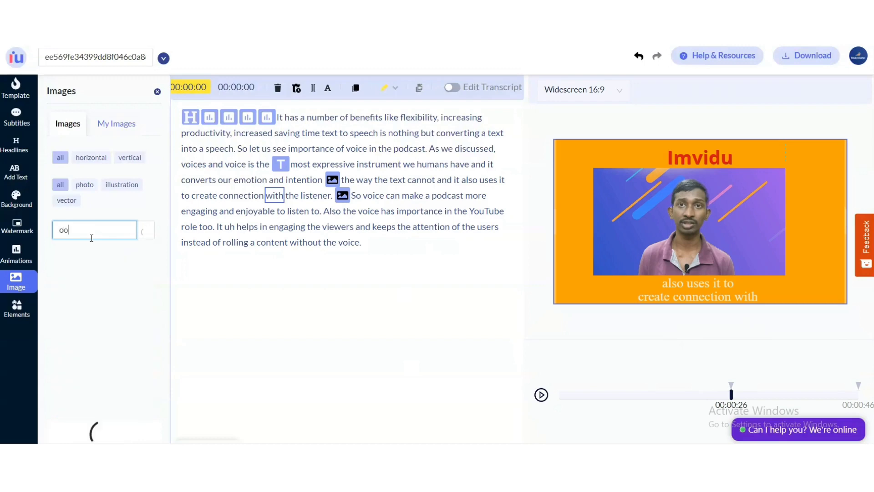
text(ok)
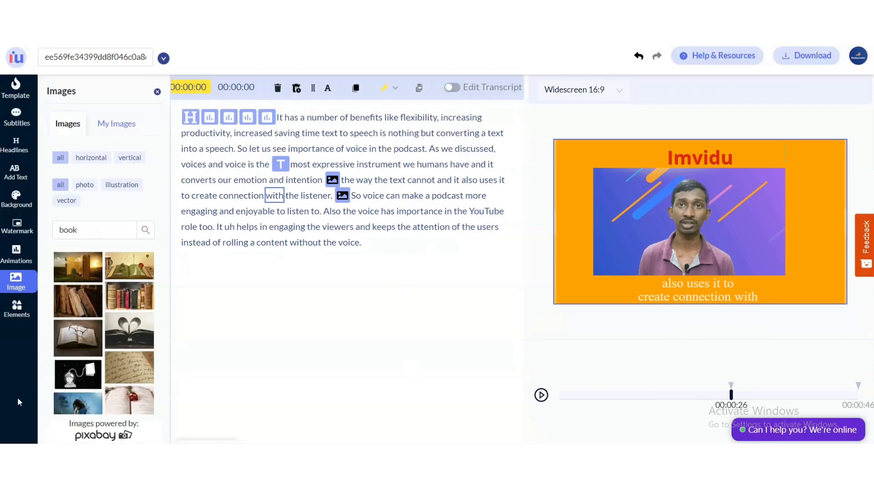
scroll(105, 362, down, 3)
drag(81, 299, 694, 240)
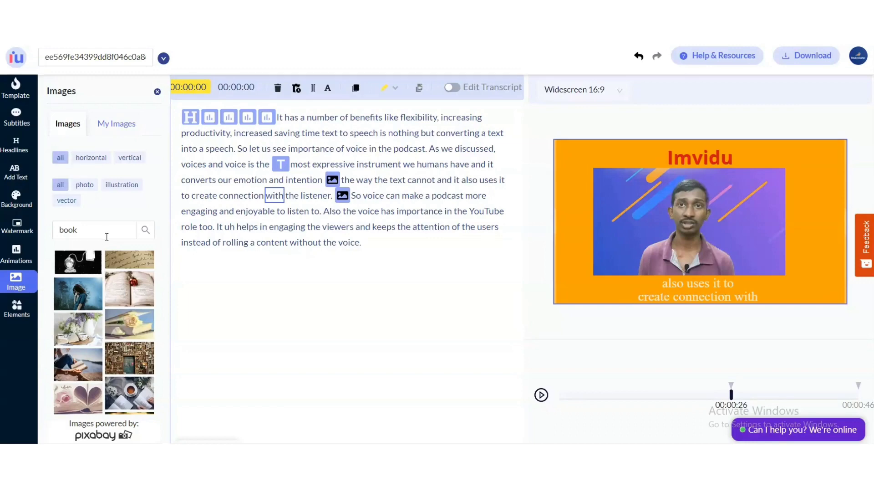
Apply an orange background colour from the background swatches.
click(15, 195)
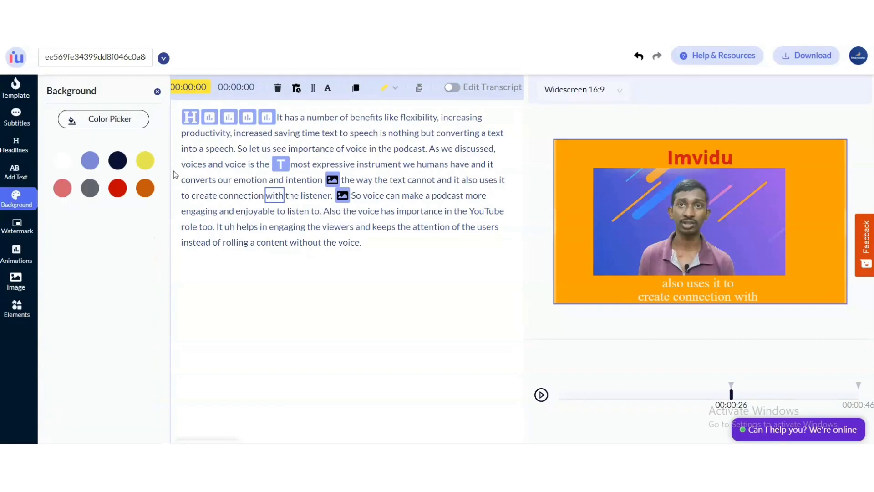
click(146, 188)
click(146, 169)
click(24, 194)
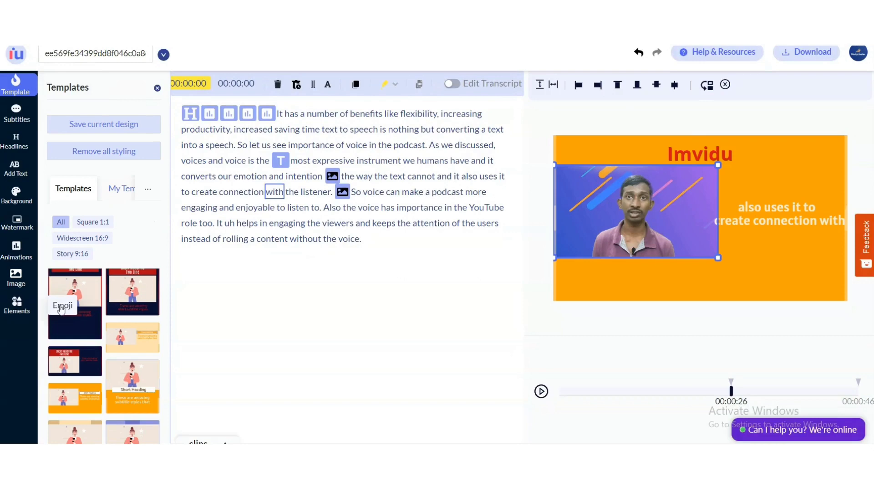
Insert a gorilla emoji at the word 'podcast' and play the preview.
click(61, 308)
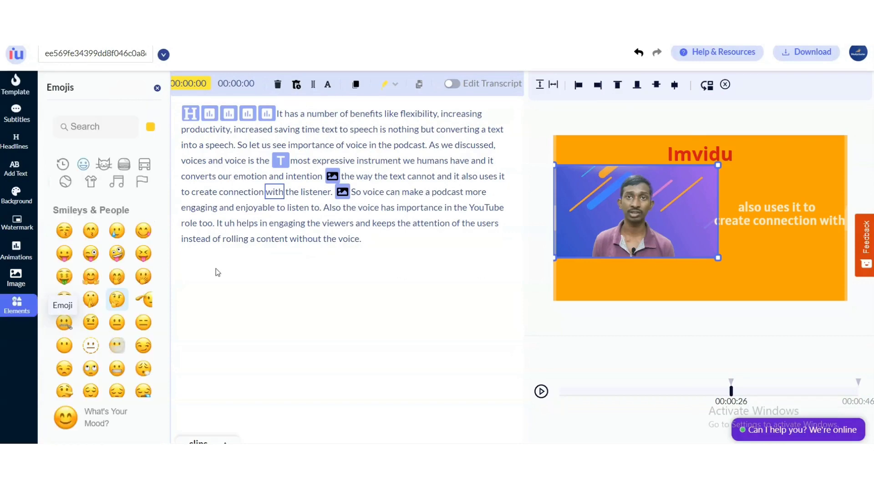
click(428, 192)
click(445, 193)
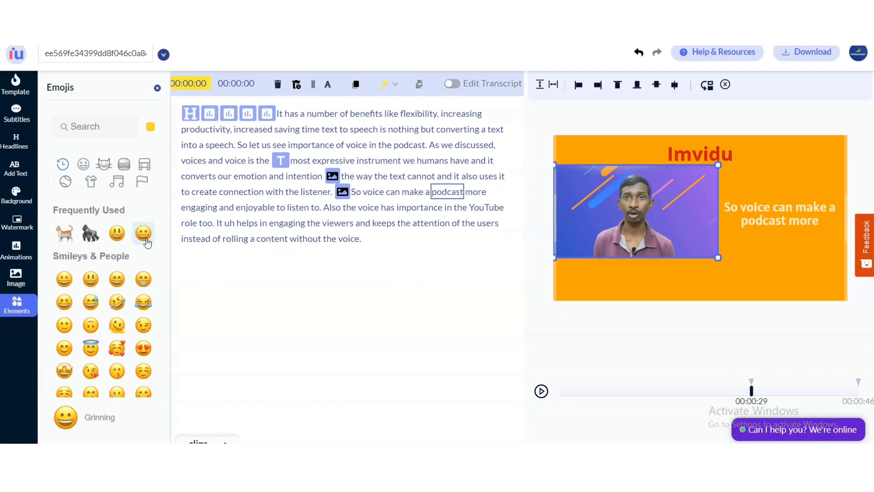
click(89, 237)
click(542, 396)
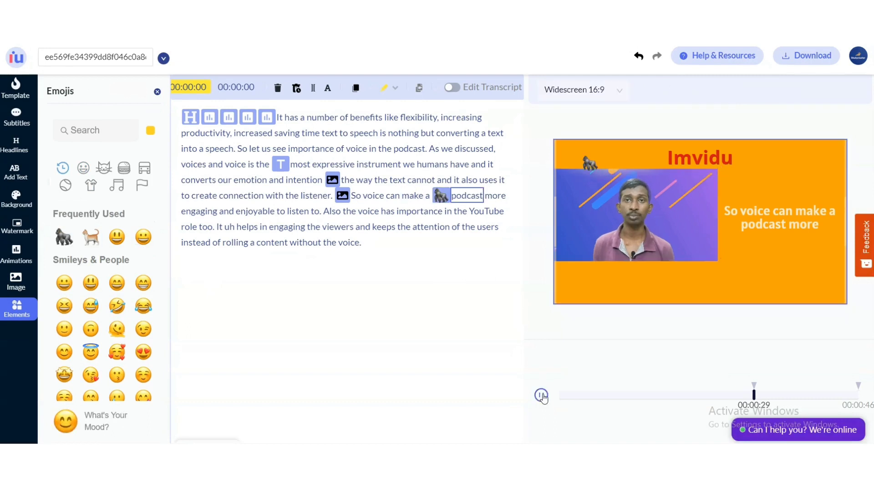
click(542, 395)
Enlarge the gorilla emoji and move it to the canvas's lower-right corner.
click(442, 196)
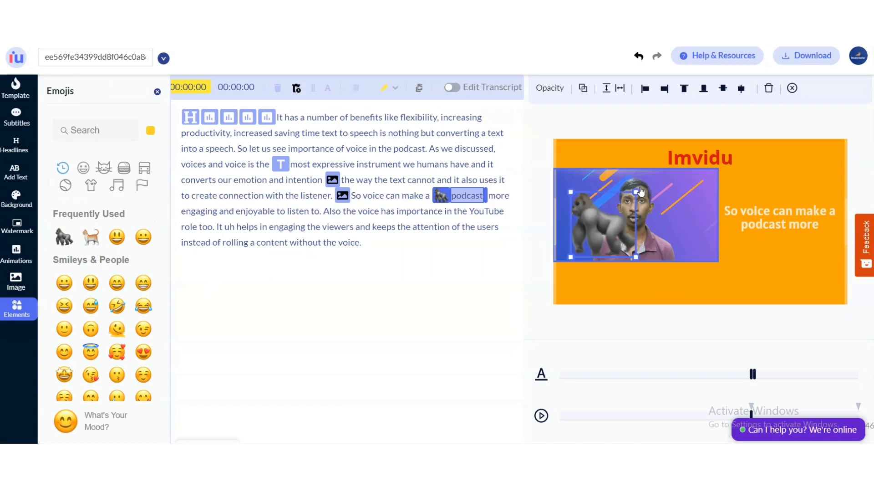
drag(641, 191, 789, 278)
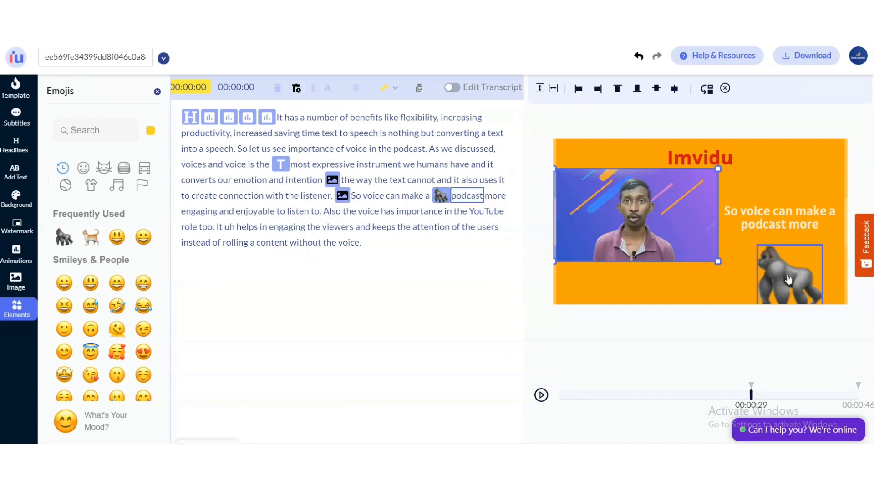
click(442, 194)
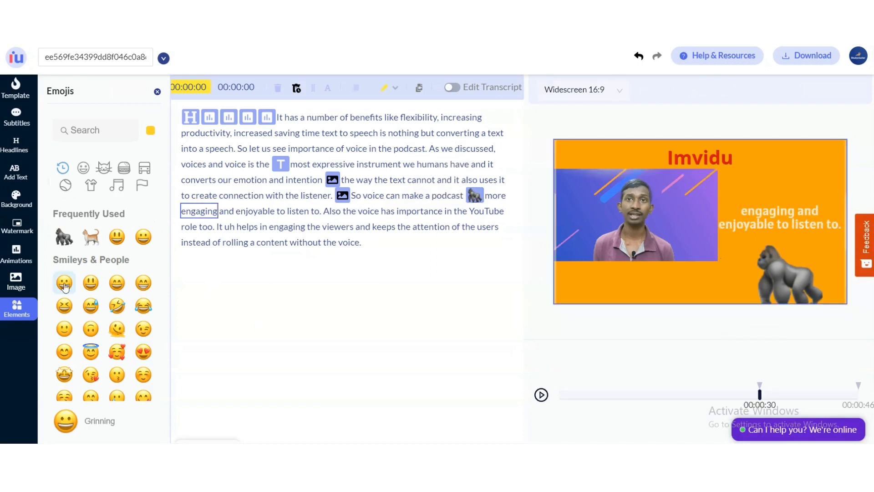
Add a grinning emoji before 'and enjoyable' and delete it again.
drag(65, 286, 227, 210)
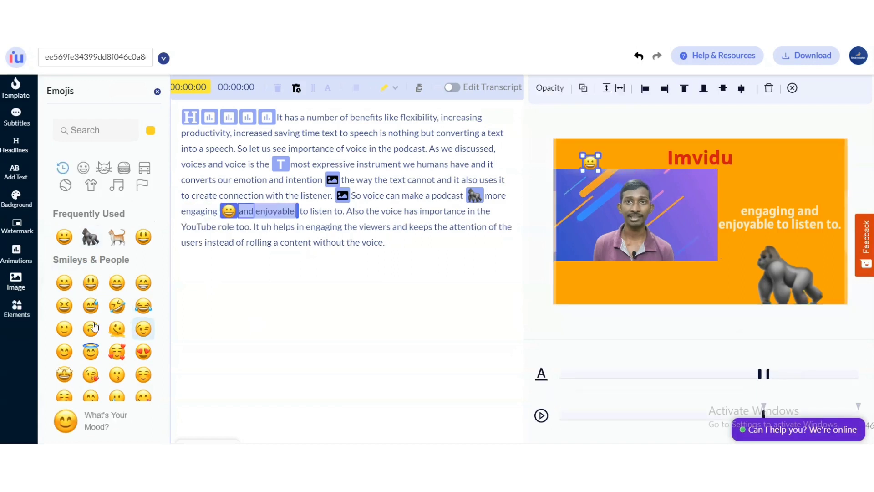
click(22, 226)
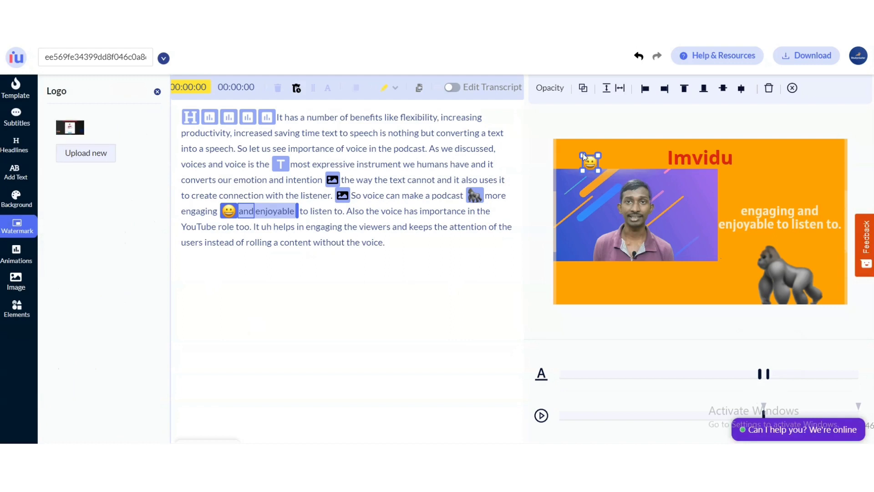
click(17, 253)
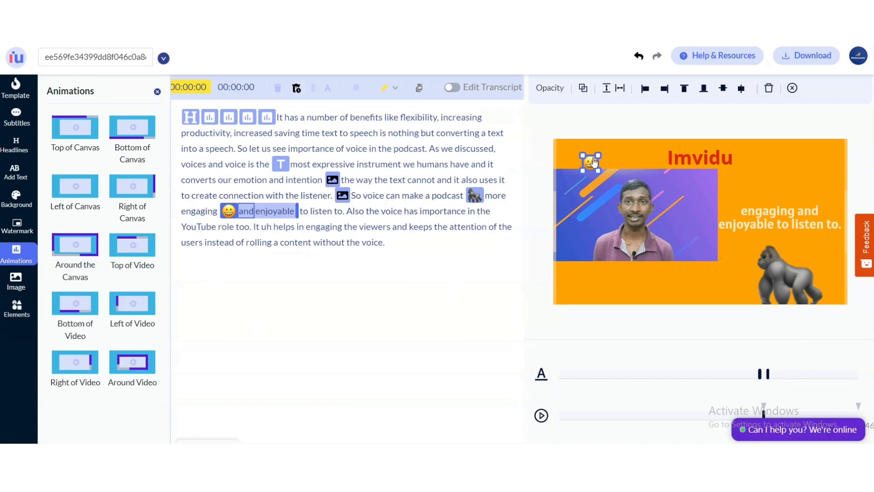
key(Delete)
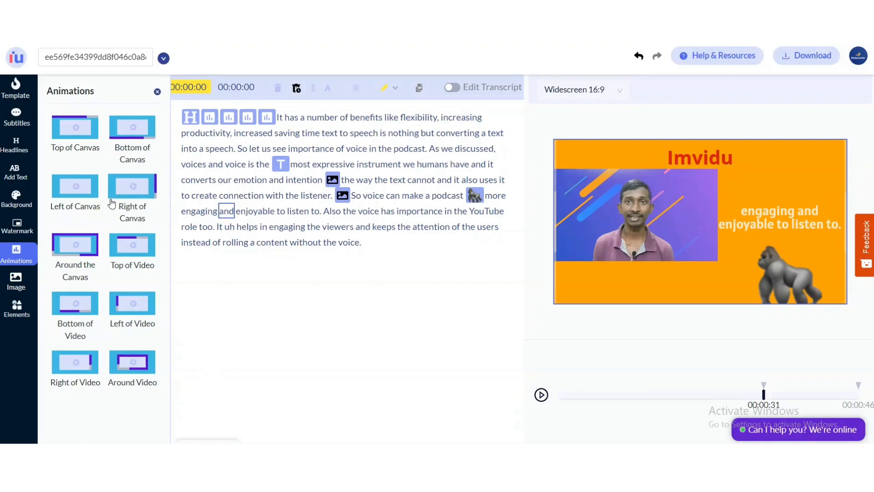
Add a progress bar animation to the video.
scroll(124, 342, down, 1)
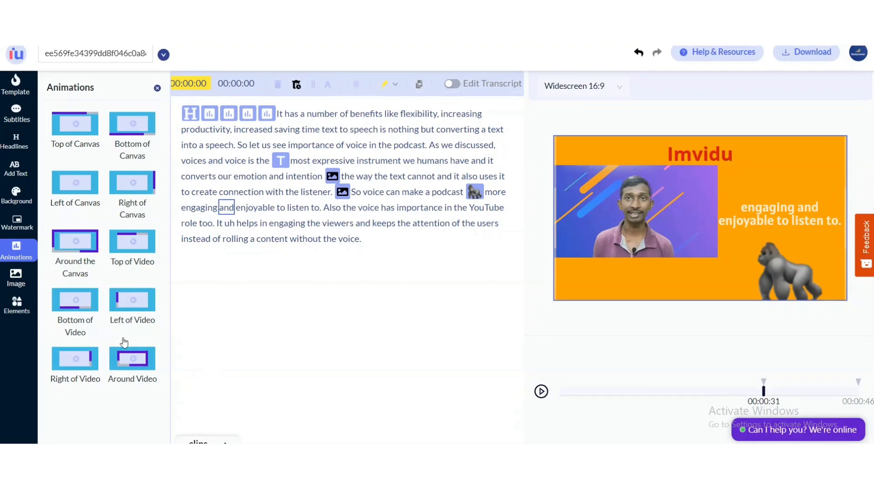
click(124, 342)
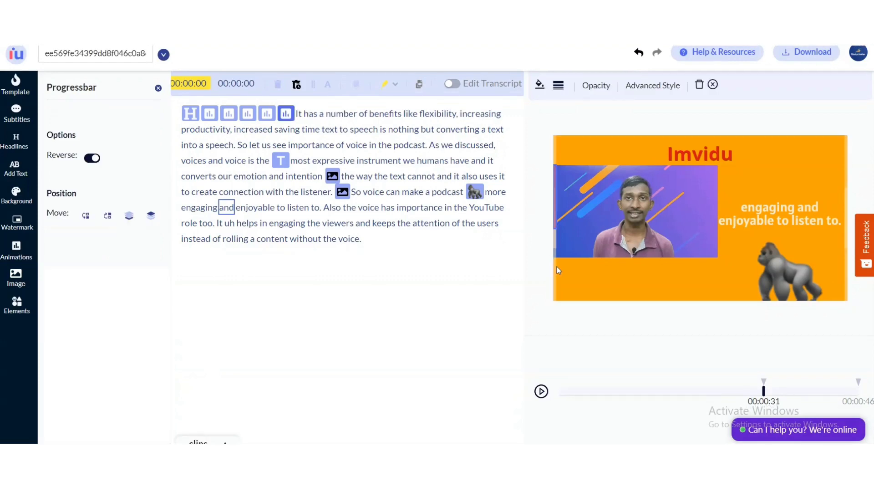
Place the progress bar on the right of the canvas and play the preview to check it.
click(543, 392)
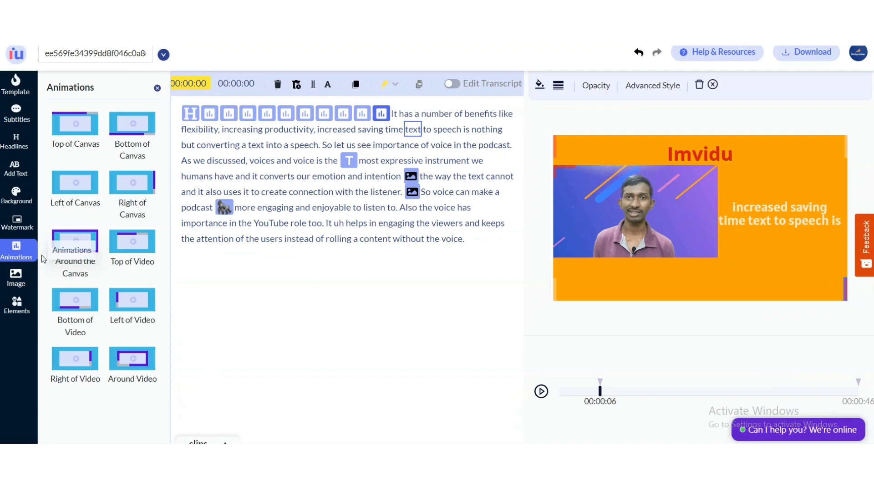
click(148, 200)
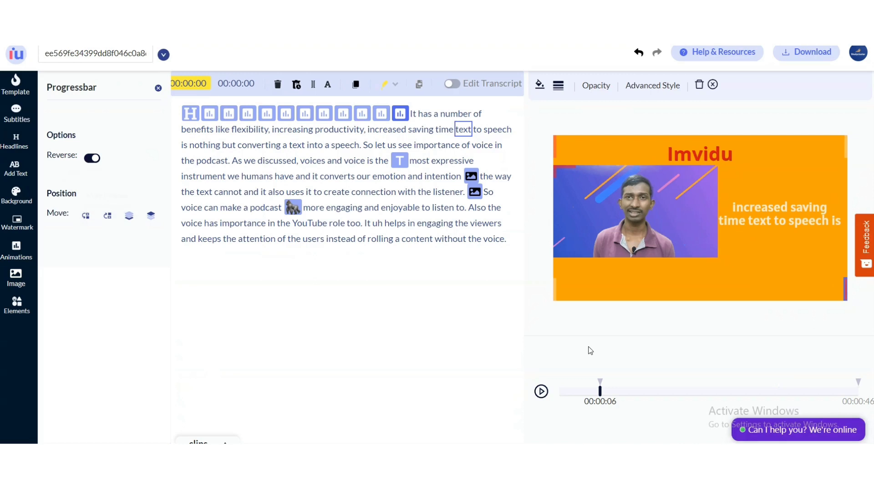
click(541, 390)
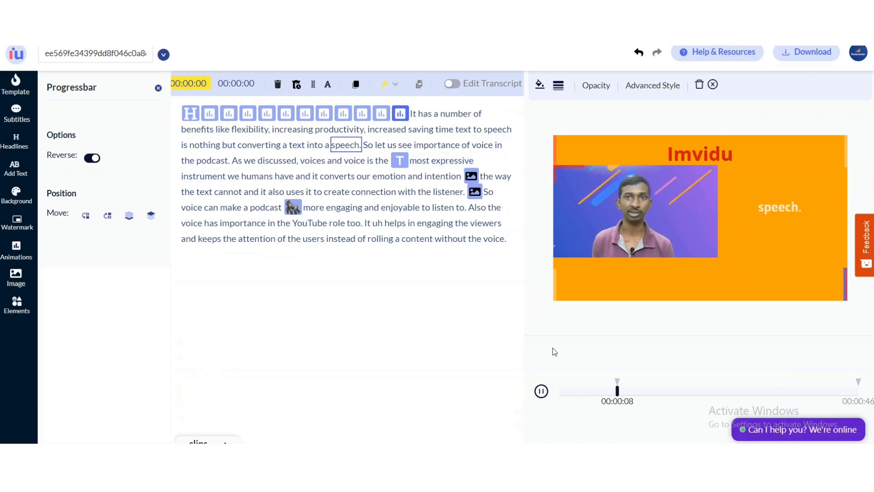
click(541, 389)
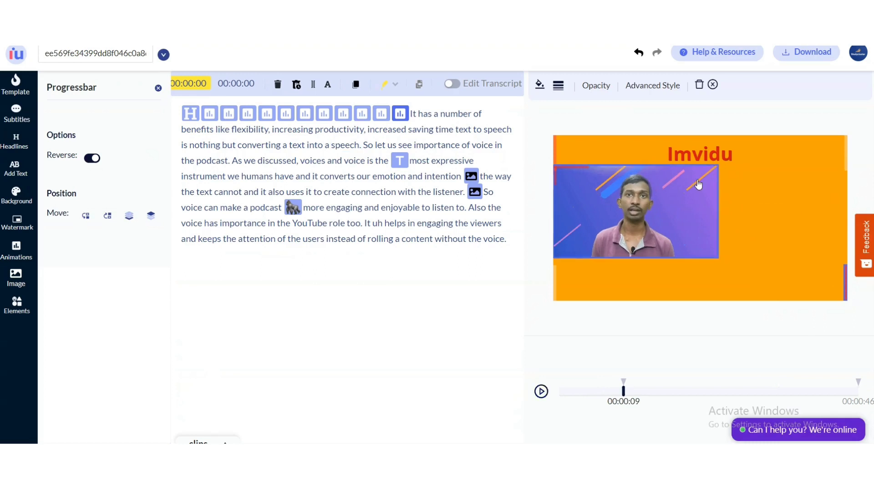
click(541, 392)
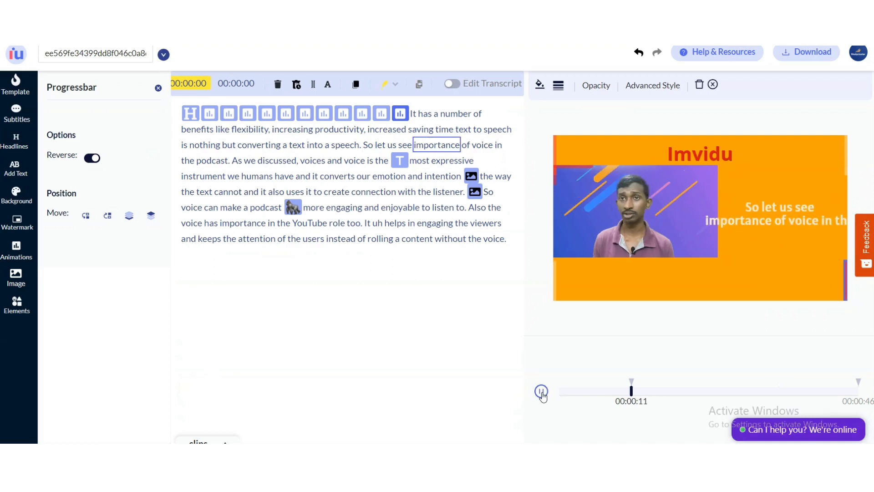
click(541, 391)
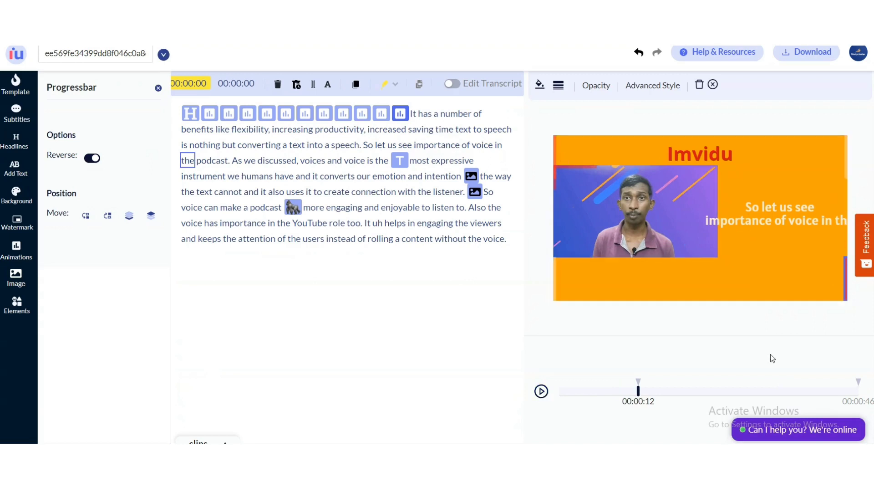
click(541, 390)
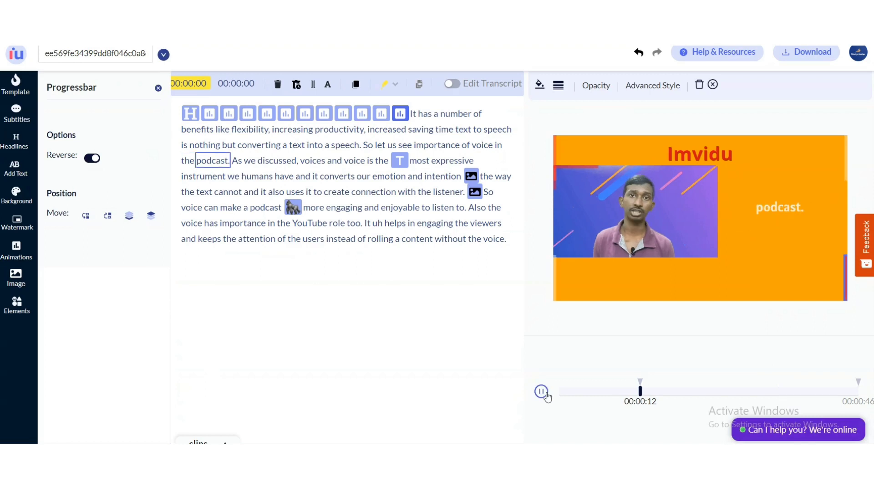
click(541, 391)
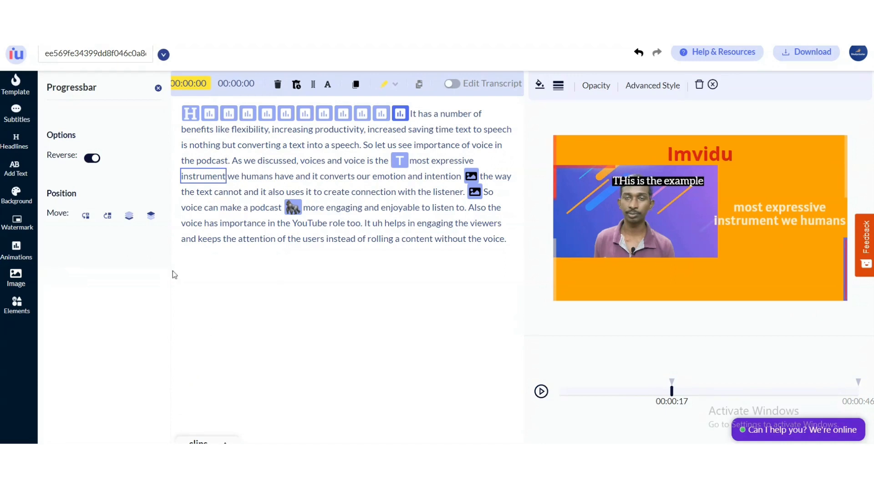
Split the transcript after 'have and' and merge it back together.
click(296, 178)
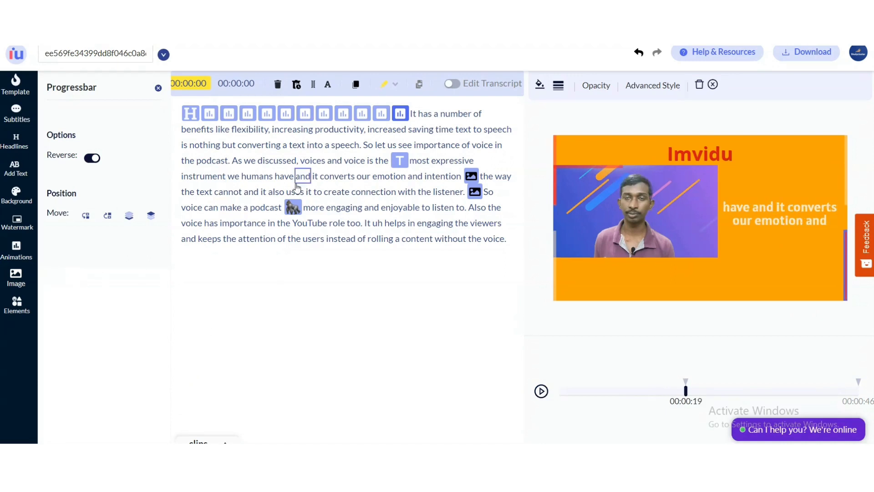
click(313, 85)
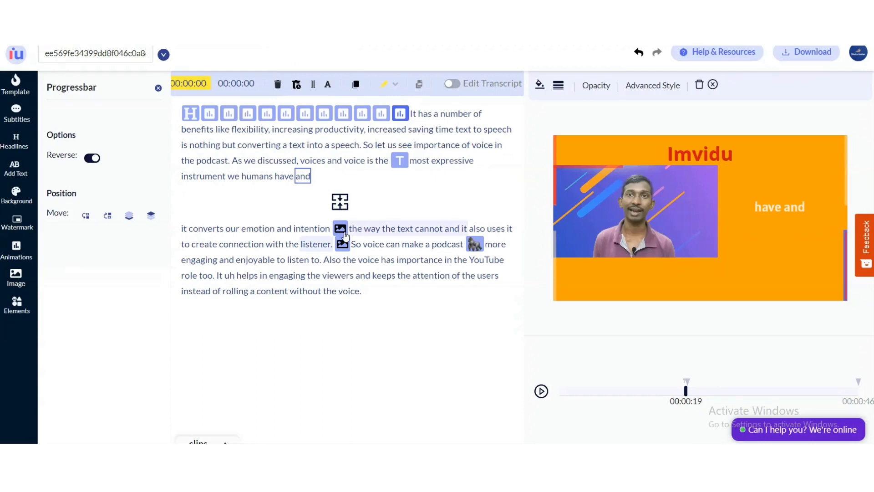
click(340, 201)
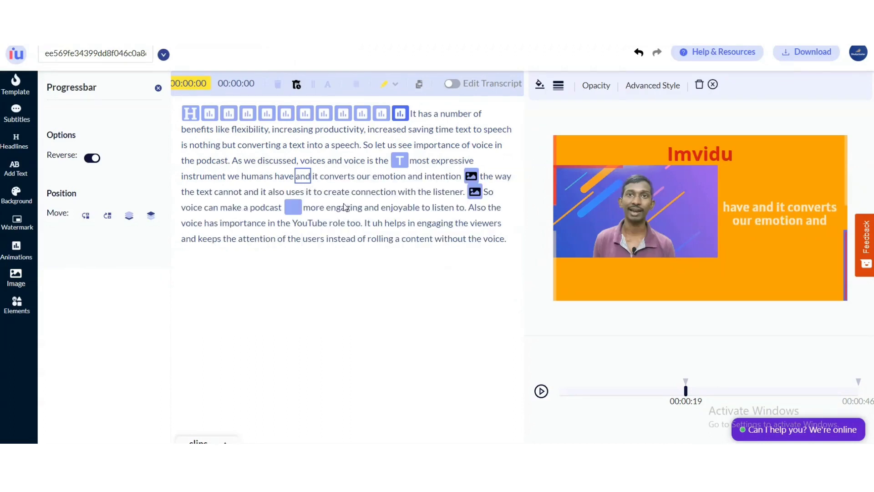
Select the word 'our' and set the fill colour to red EF1919.
click(363, 179)
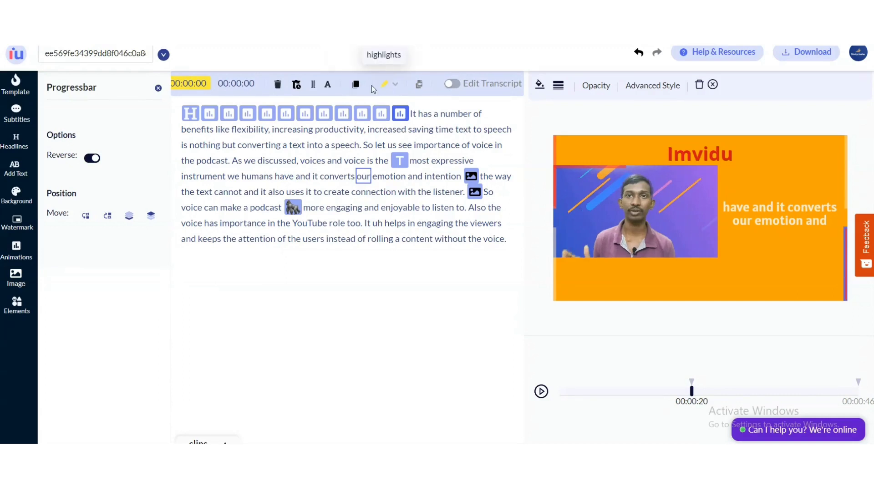
click(541, 86)
click(559, 139)
drag(579, 124, 586, 114)
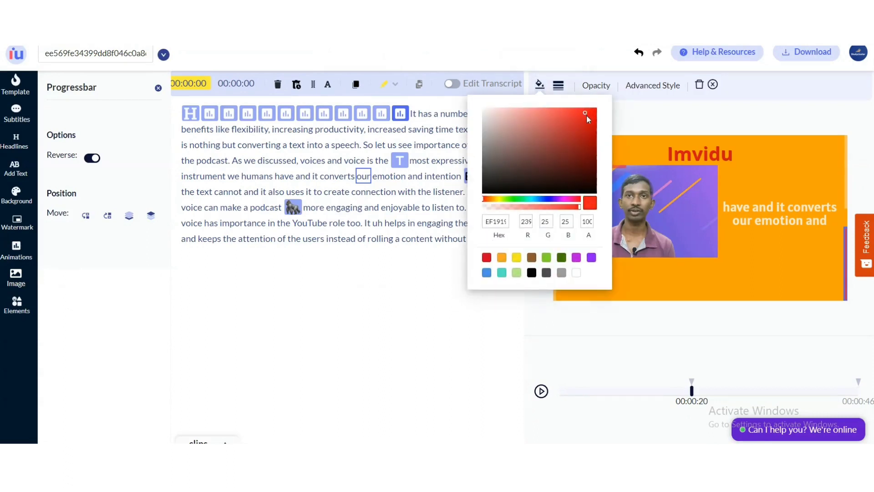
Adjust the element's opacity with its slider and close the style options.
click(594, 89)
click(601, 114)
click(613, 114)
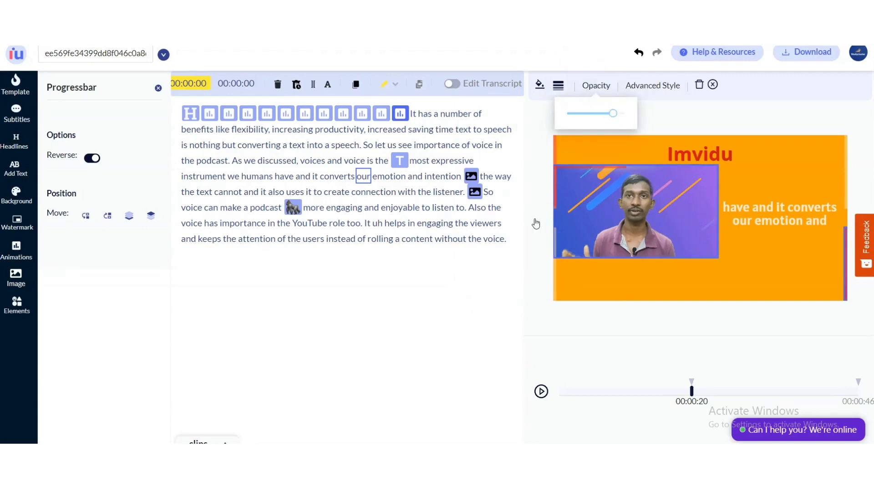
click(641, 87)
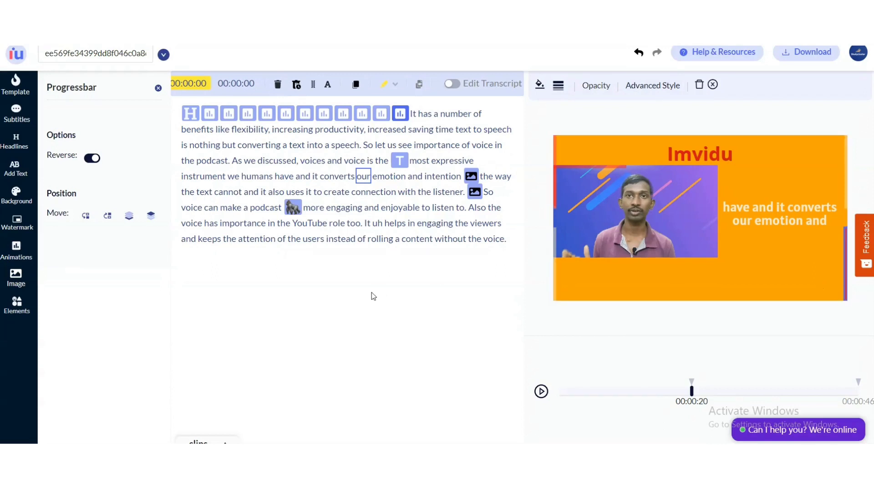
Rename the project as Imvidu demo.
click(79, 58)
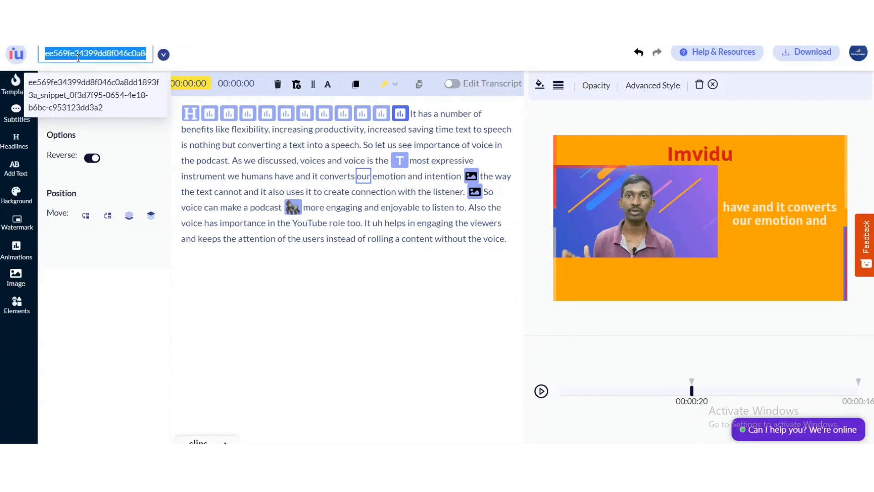
text(Imvidu demo)
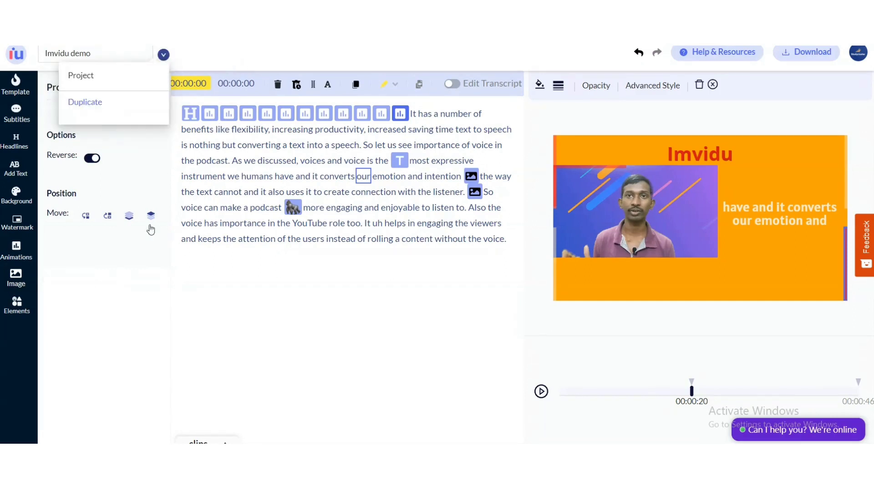
click(171, 336)
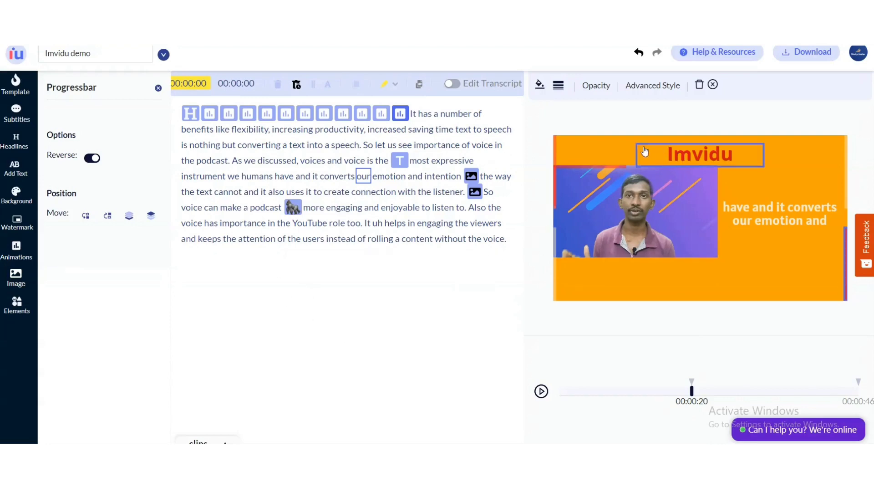
Prepare the video and audio files for download and save the video clip link to the computer.
click(808, 55)
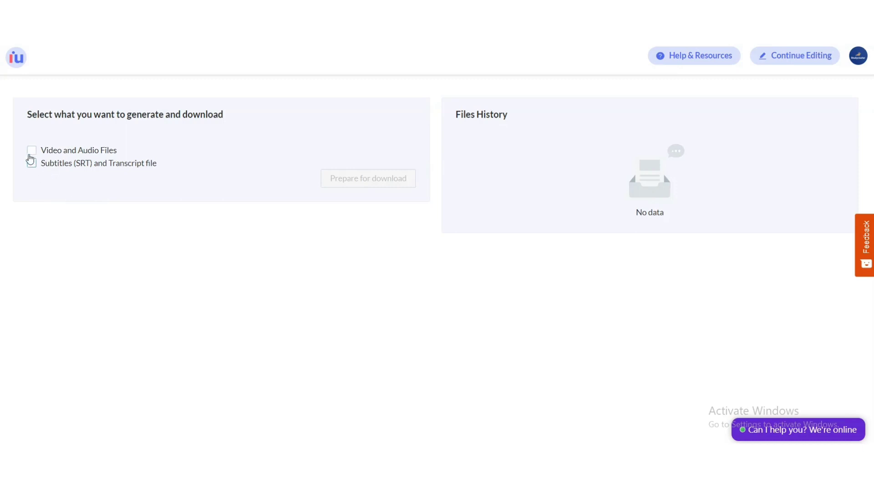
click(31, 151)
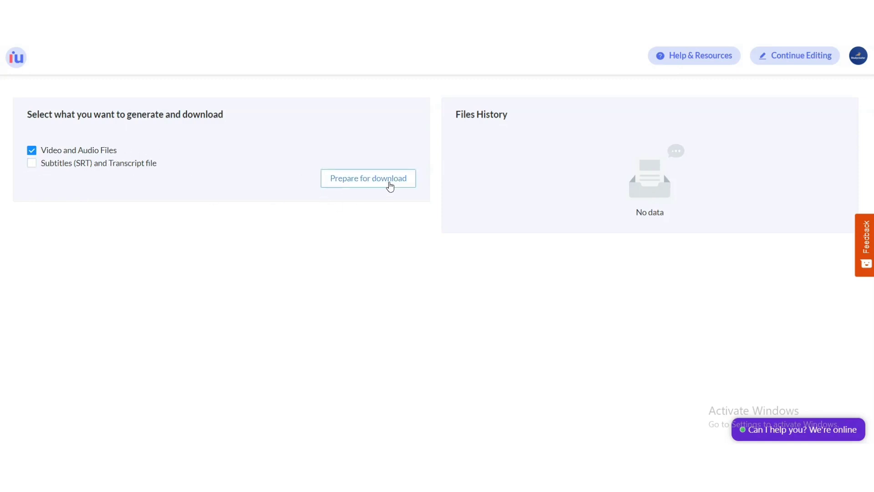
click(390, 186)
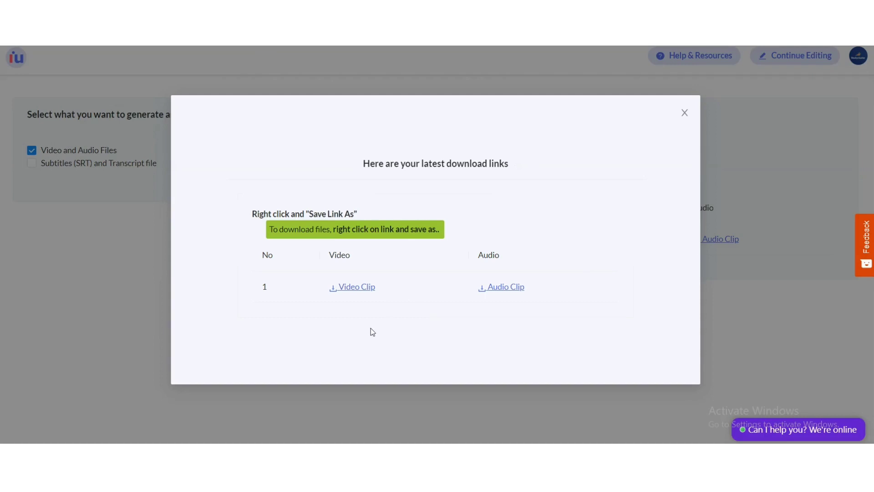
right_click(352, 291)
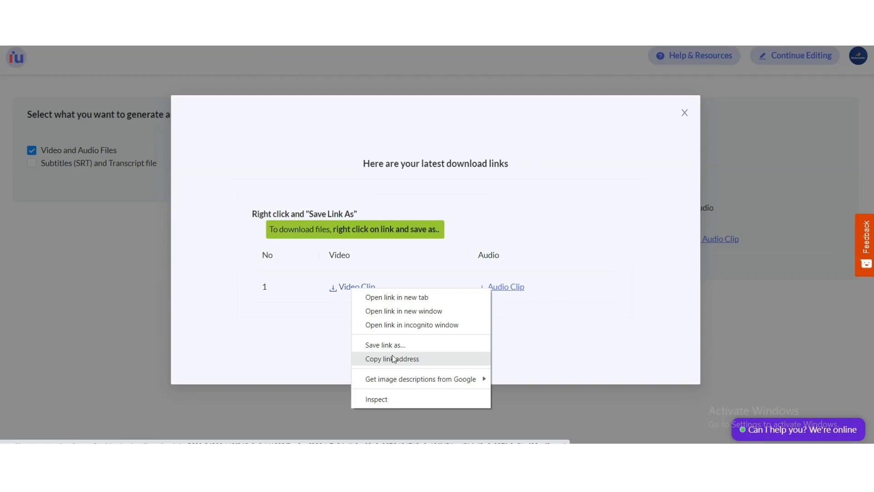
click(400, 346)
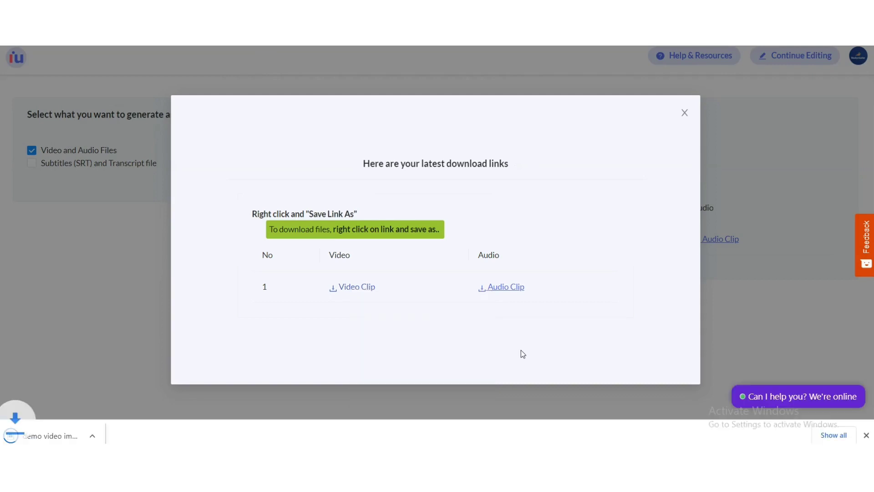